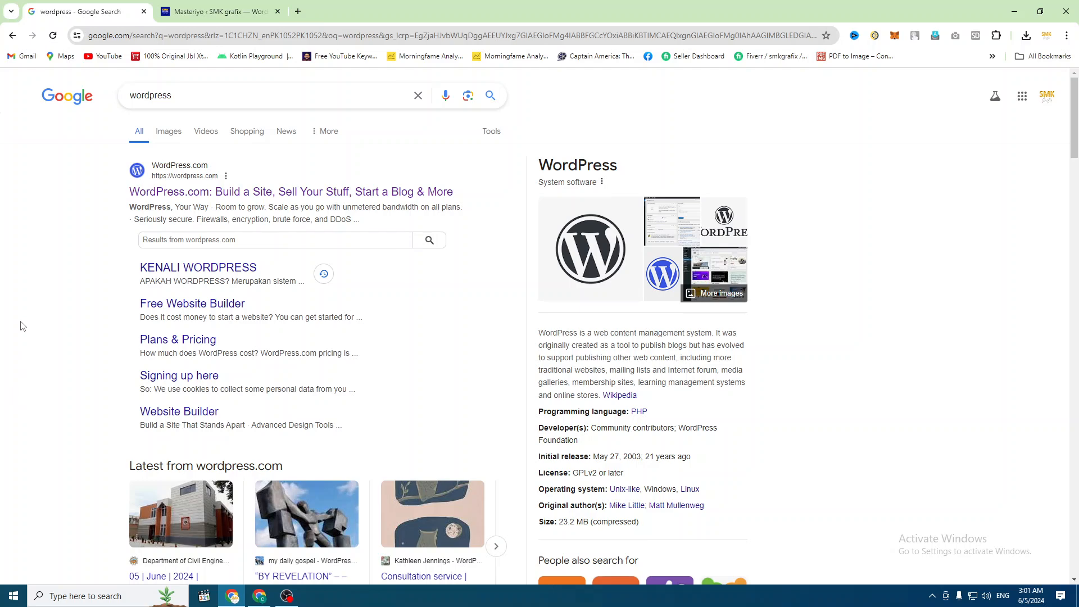
Open the WordPress.org download page from the Google search results
{"action": "scroll", "coordinate": [80, 385], "scroll_direction": "down", "scroll_amount": 6}
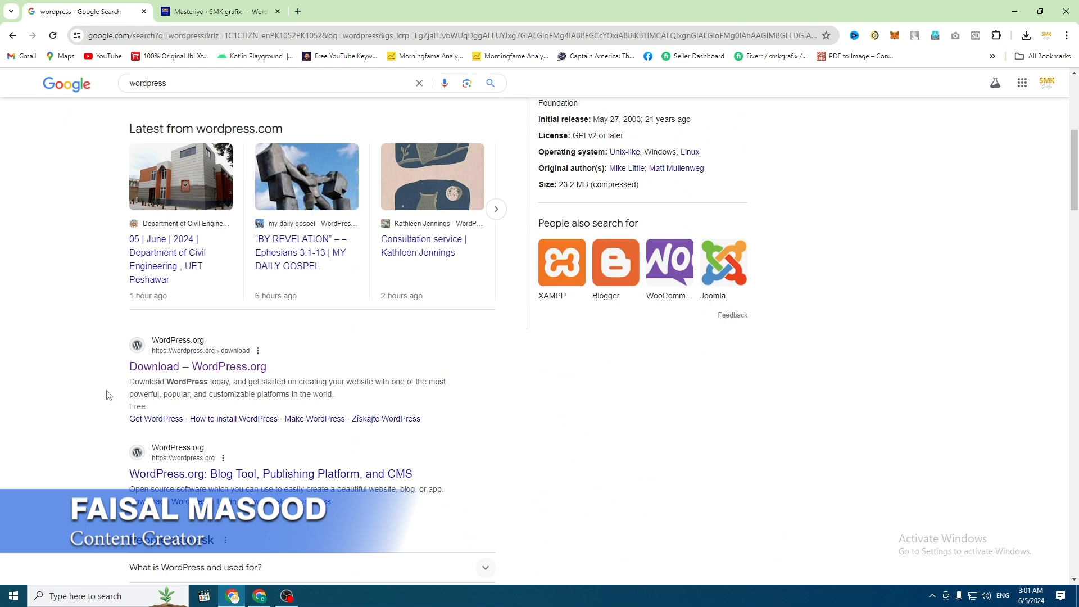
{"action": "scroll", "coordinate": [103, 401], "scroll_direction": "up", "scroll_amount": 6}
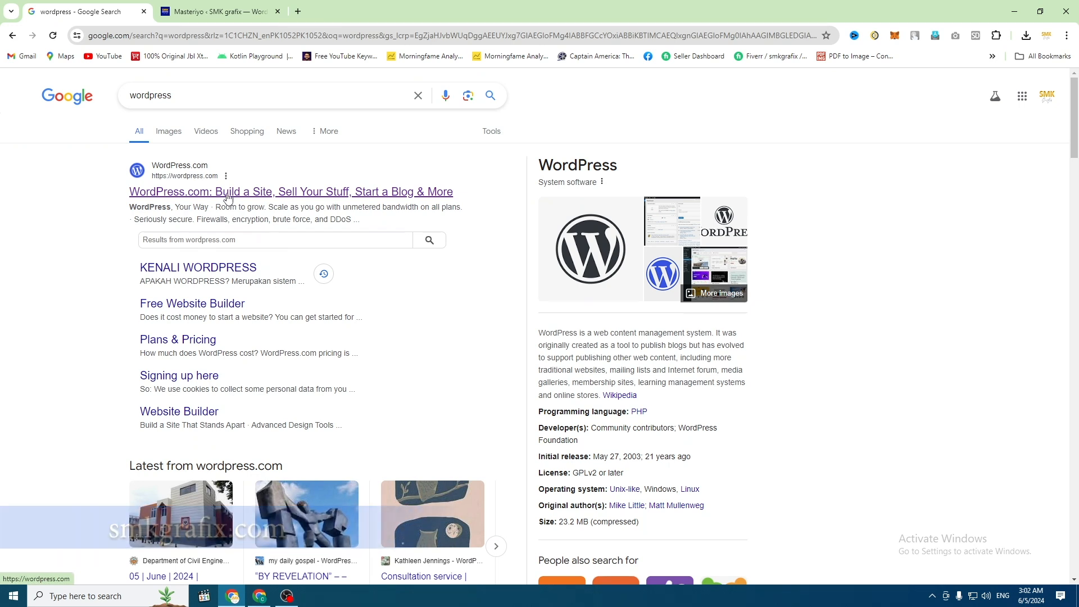
{"action": "scroll", "coordinate": [68, 365], "scroll_direction": "down", "scroll_amount": 5}
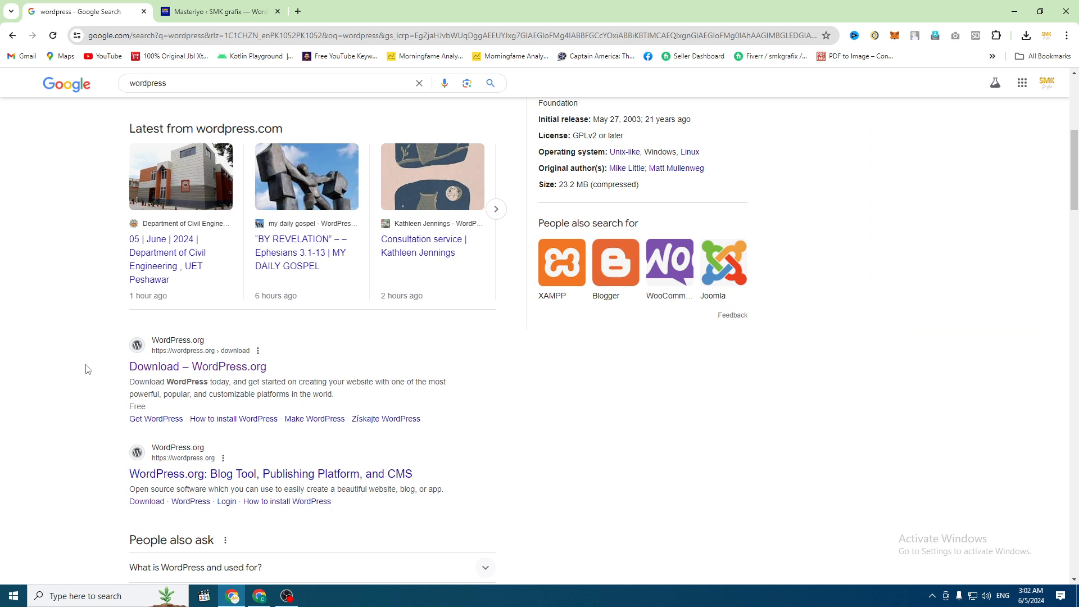
{"action": "left_click", "coordinate": [228, 363]}
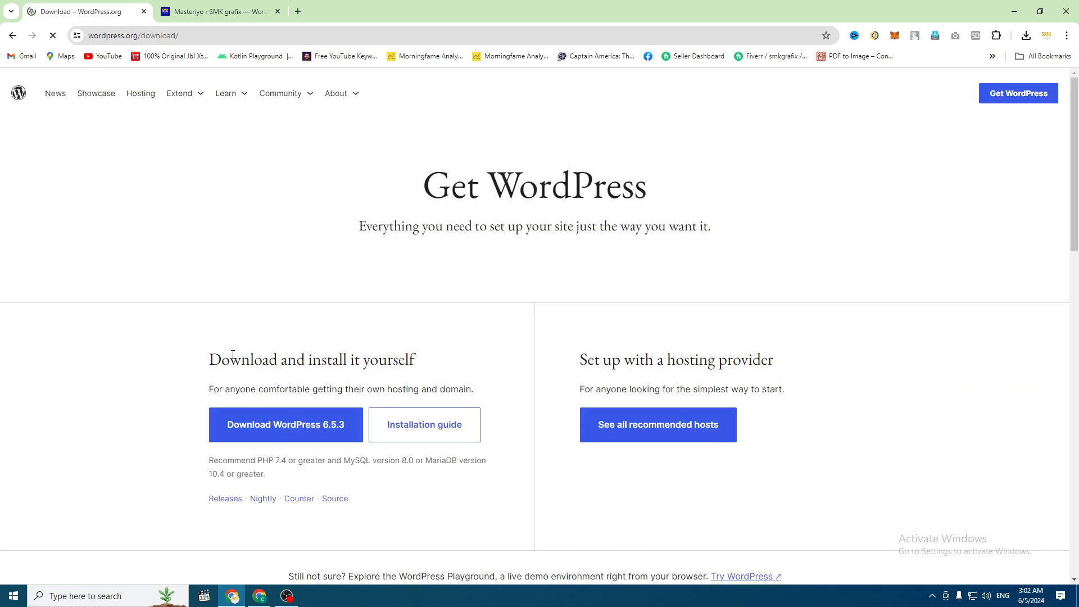
Download WordPress 6.5.3 as a duplicate with a numbered file name and open the folder containing the archive
{"action": "left_click", "coordinate": [311, 424]}
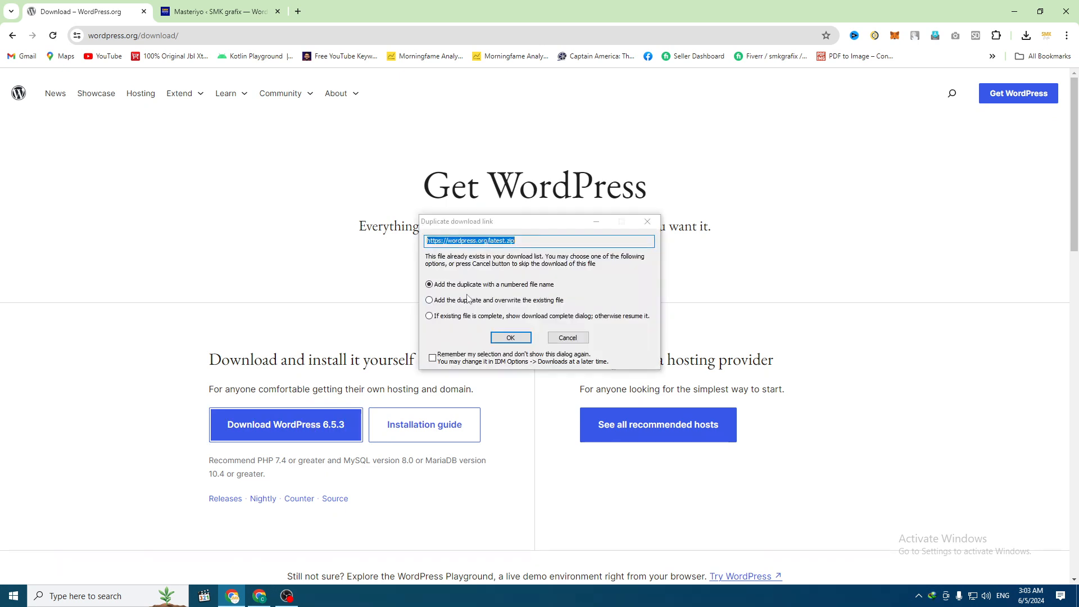
{"action": "left_click", "coordinate": [511, 338]}
{"action": "left_click", "coordinate": [508, 344]}
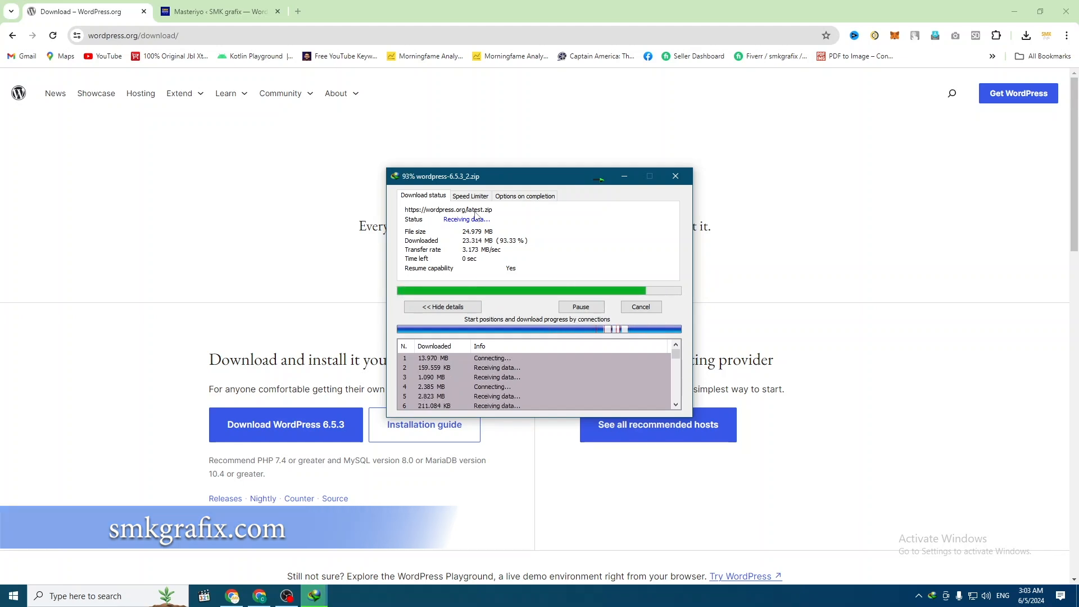
{"action": "left_click", "coordinate": [557, 332]}
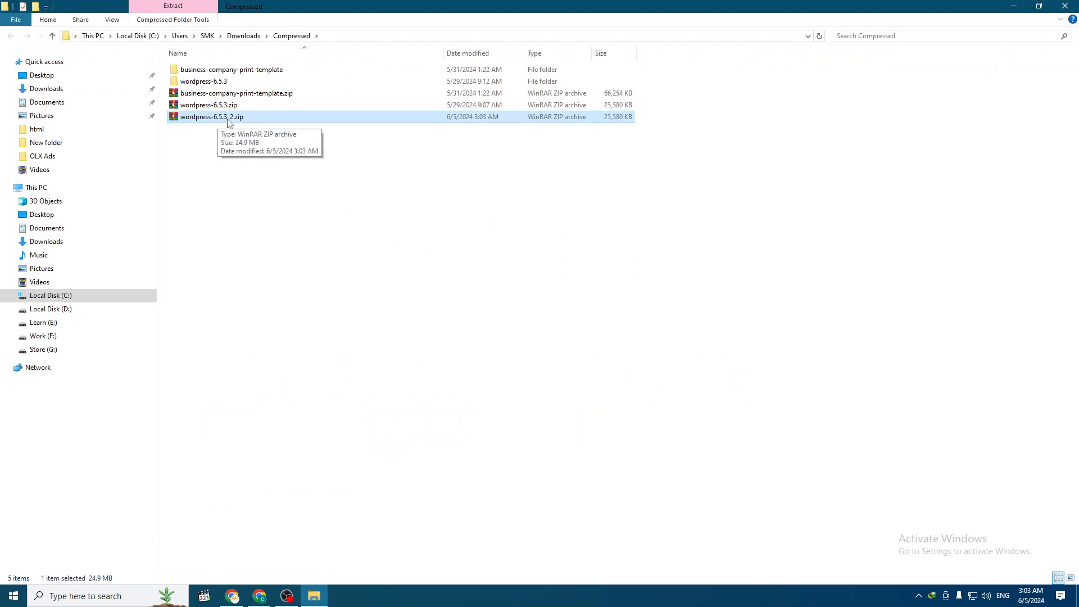
Return to Chrome, search for "wampserver download" in a new tab and open the SourceForge result
{"action": "left_click", "coordinate": [232, 596]}
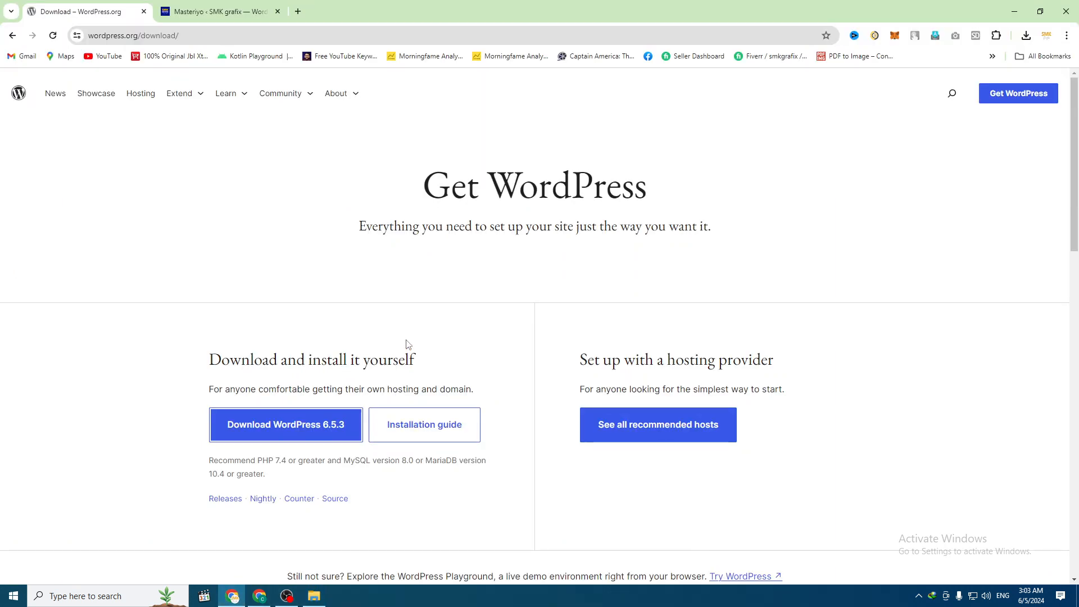
{"action": "left_click", "coordinate": [297, 11]}
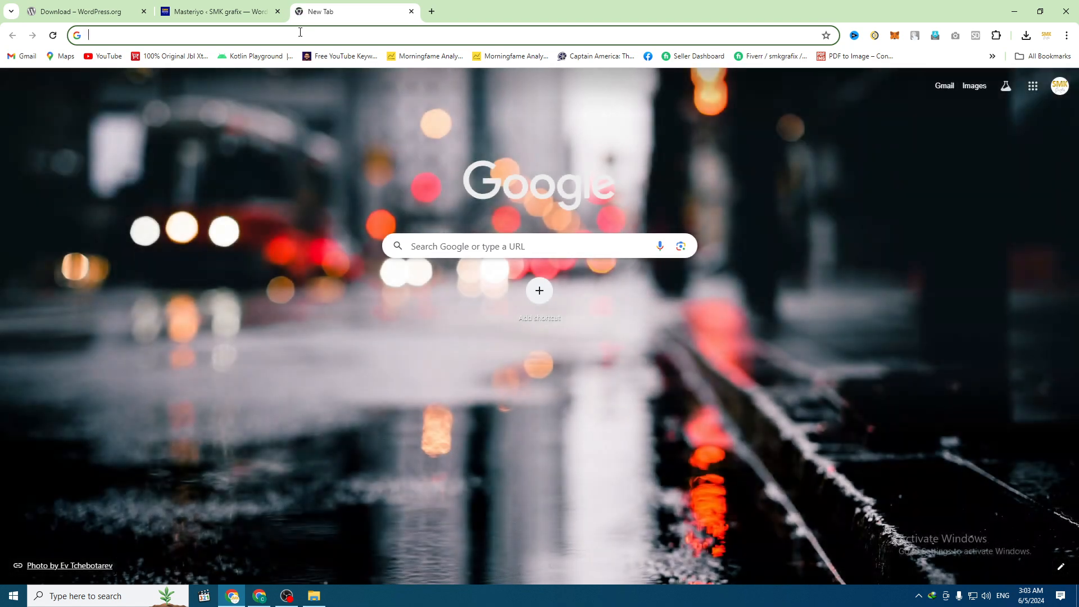
{"action": "type", "text": "wamp"}
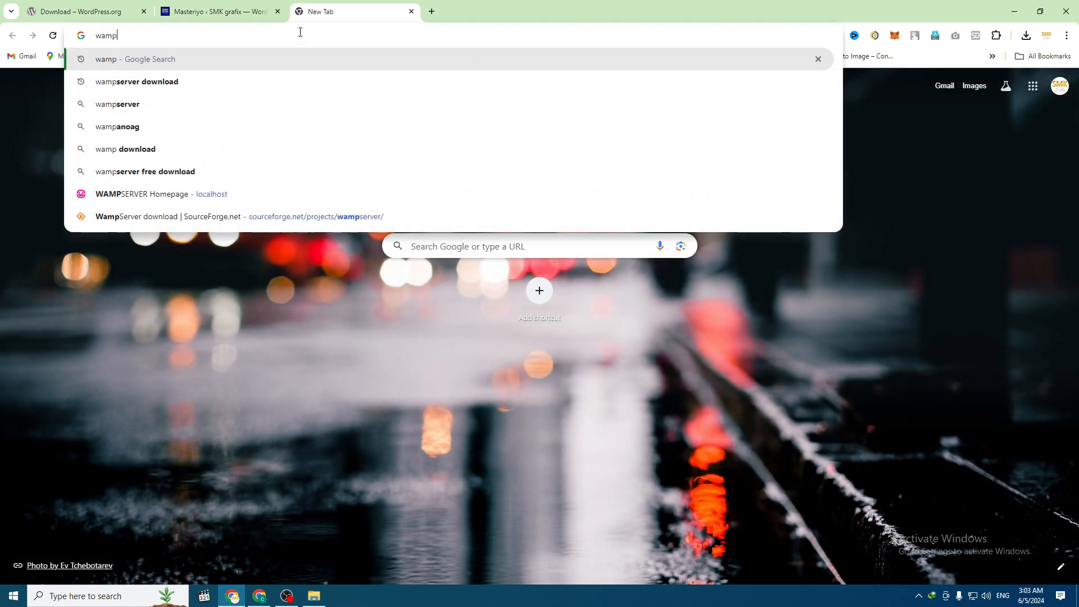
{"action": "key", "text": "Down"}
{"action": "key", "text": "Return"}
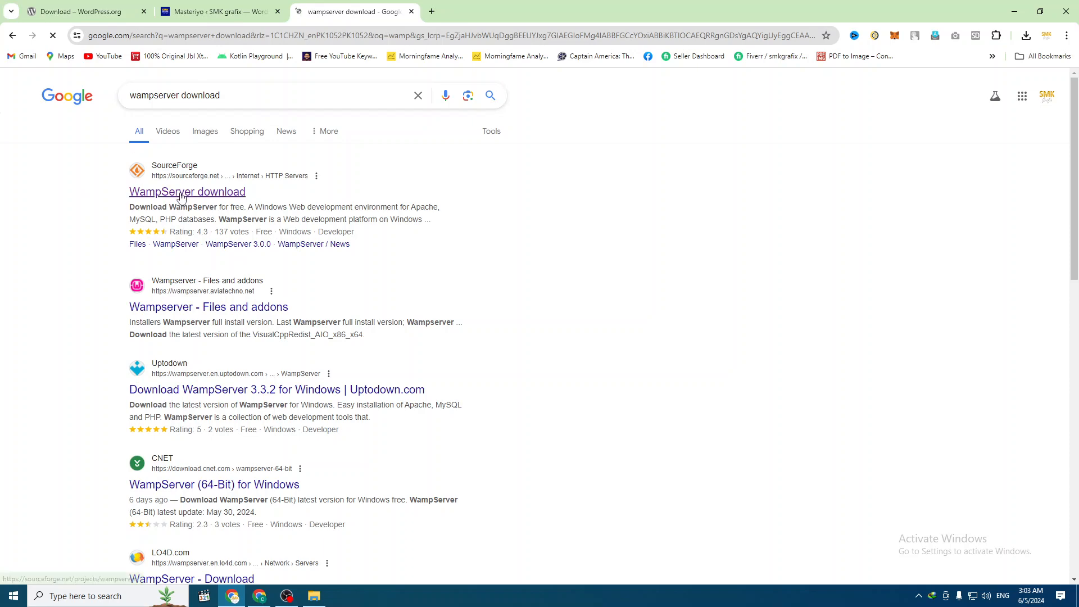
{"action": "left_click", "coordinate": [217, 192]}
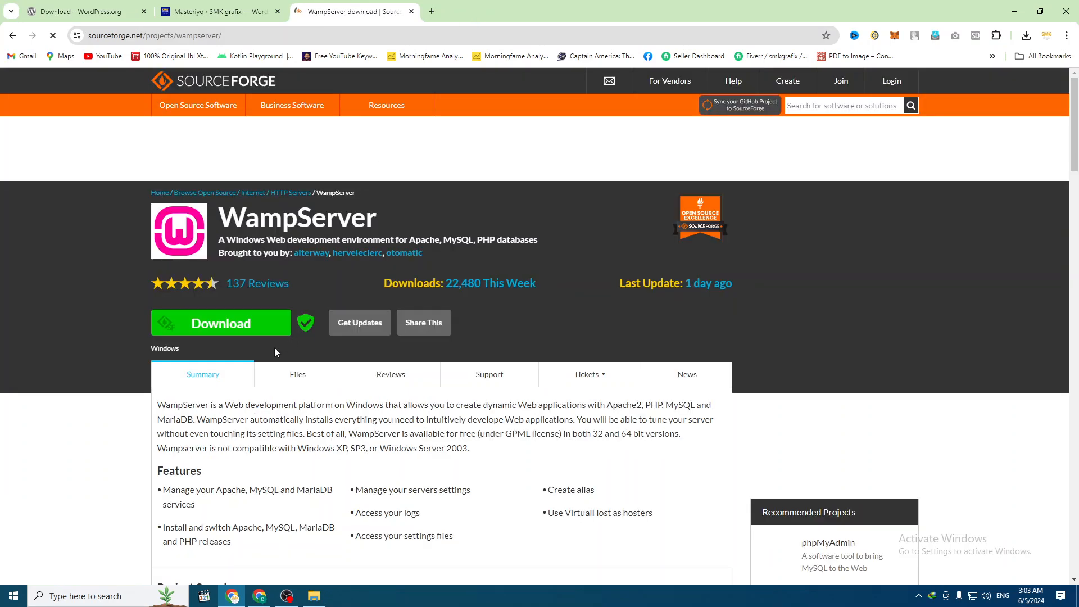
{"action": "left_click", "coordinate": [233, 335]}
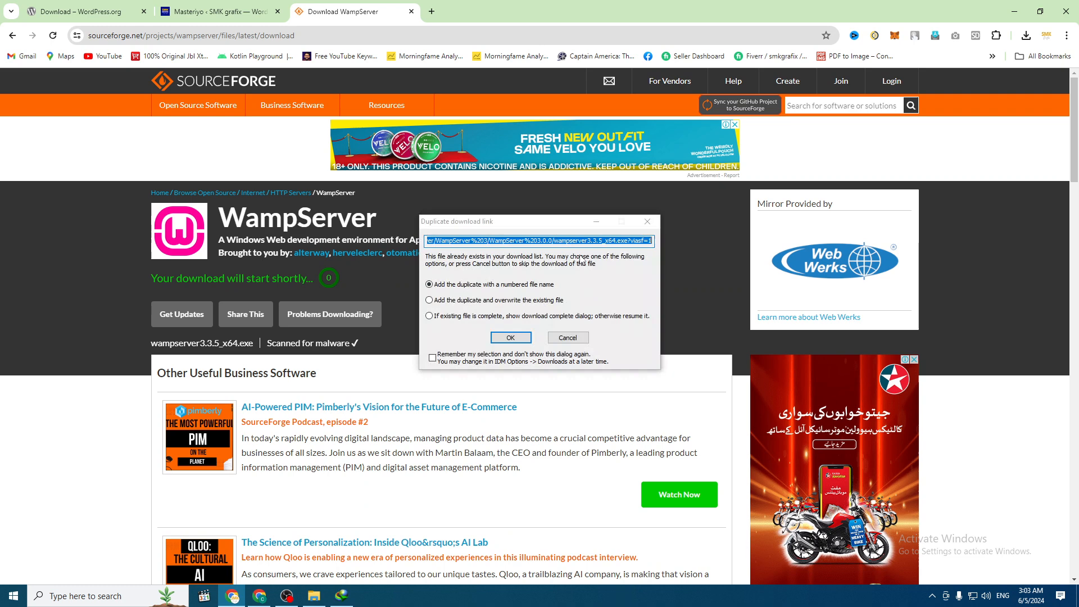
{"action": "left_click", "coordinate": [471, 315]}
{"action": "left_click", "coordinate": [511, 341]}
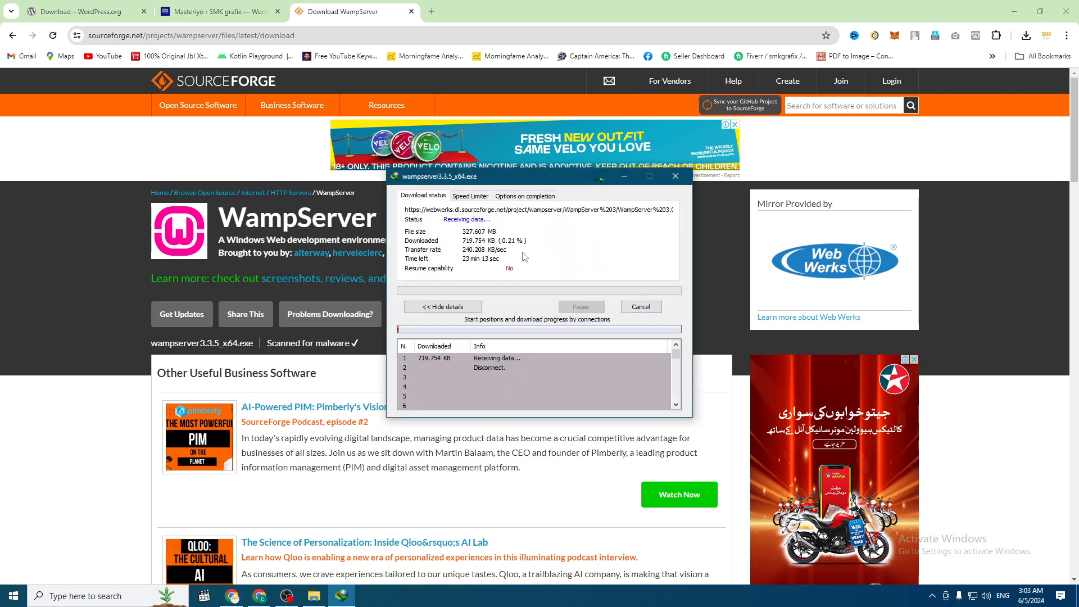
{"action": "left_click", "coordinate": [641, 308]}
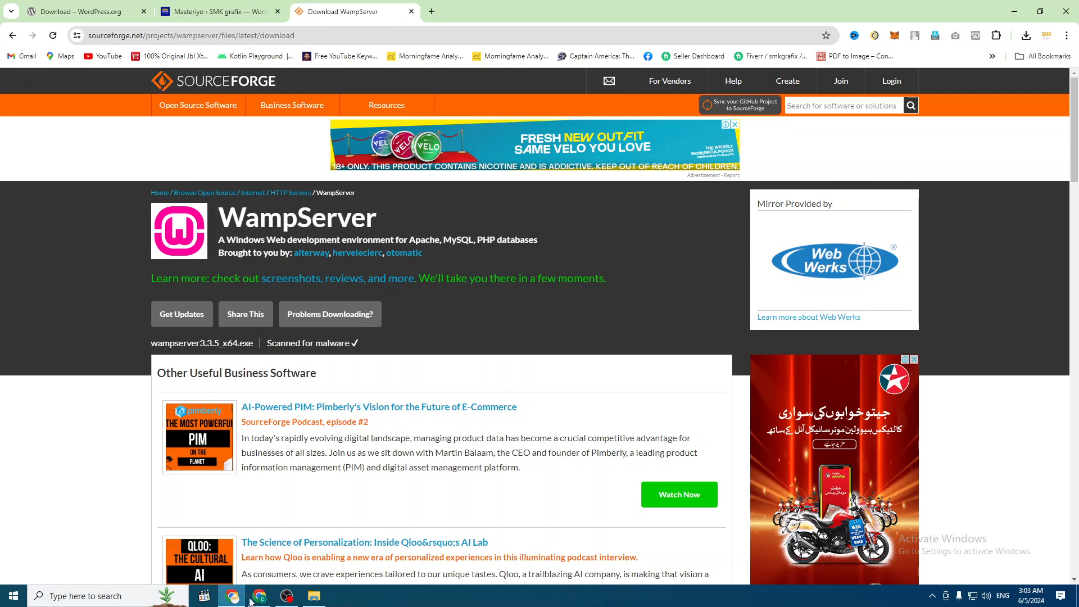
Try to install WampServer from wampserver3.3.5_x64.exe in English with the license agreement accepted, and exit the setup
{"action": "left_click", "coordinate": [313, 595]}
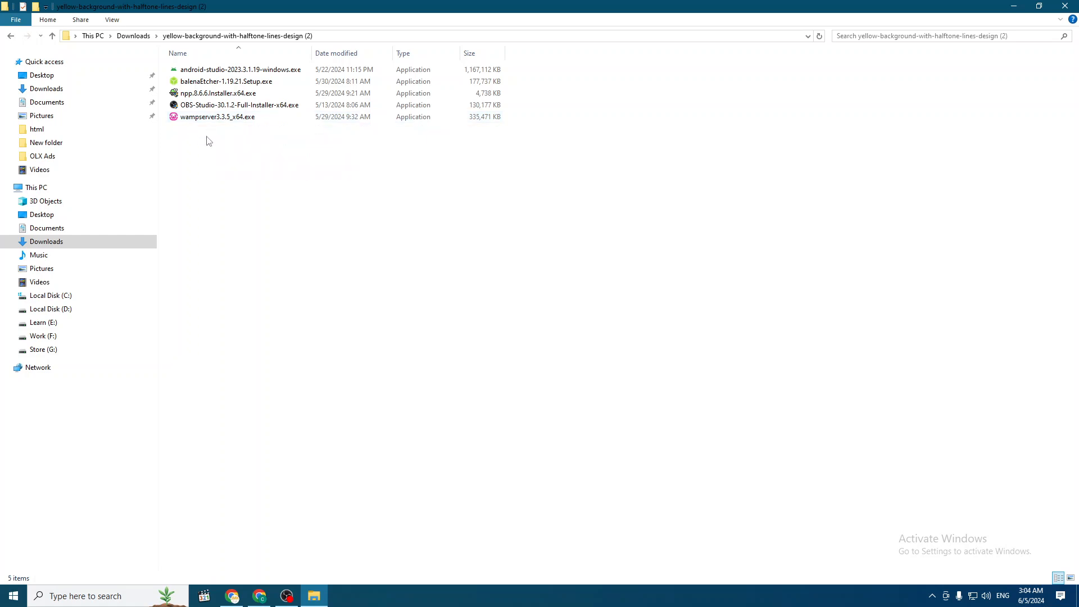
{"action": "left_click", "coordinate": [214, 119]}
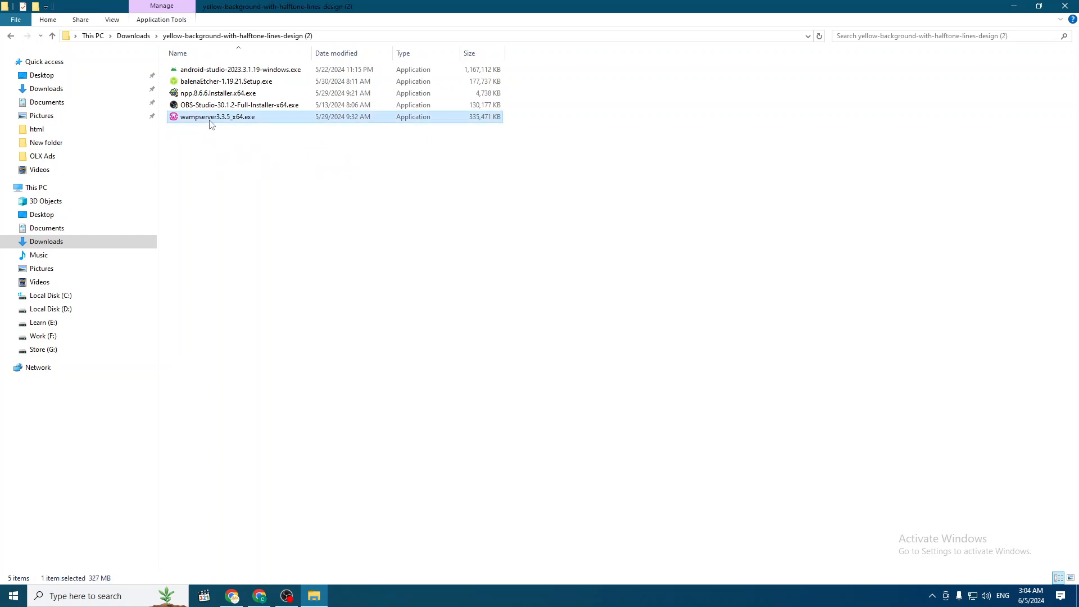
{"action": "left_click", "coordinate": [213, 120]}
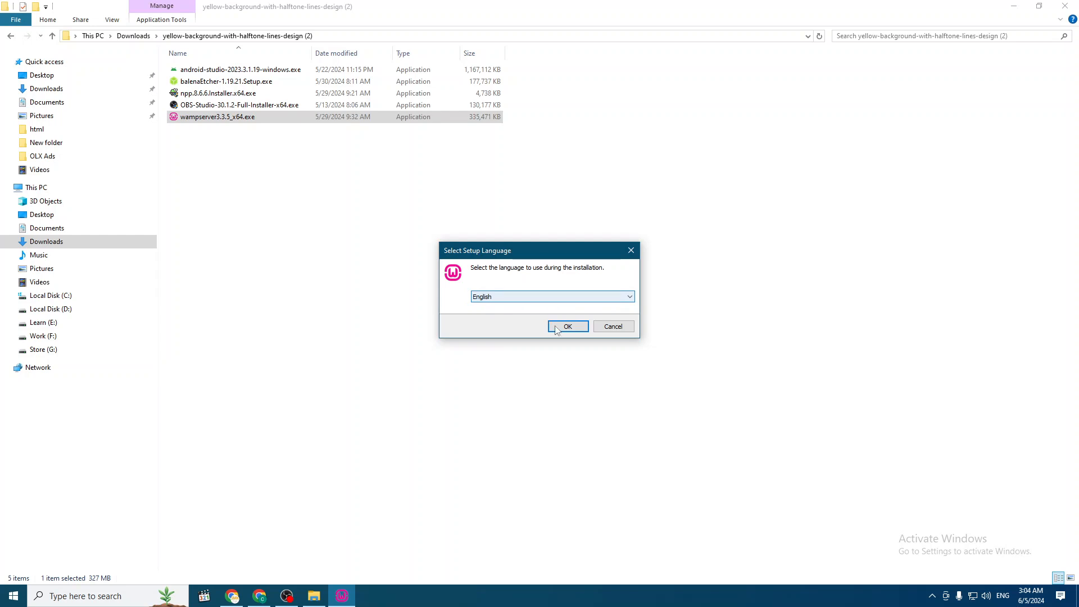
{"action": "left_click", "coordinate": [567, 327]}
{"action": "left_click", "coordinate": [417, 374]}
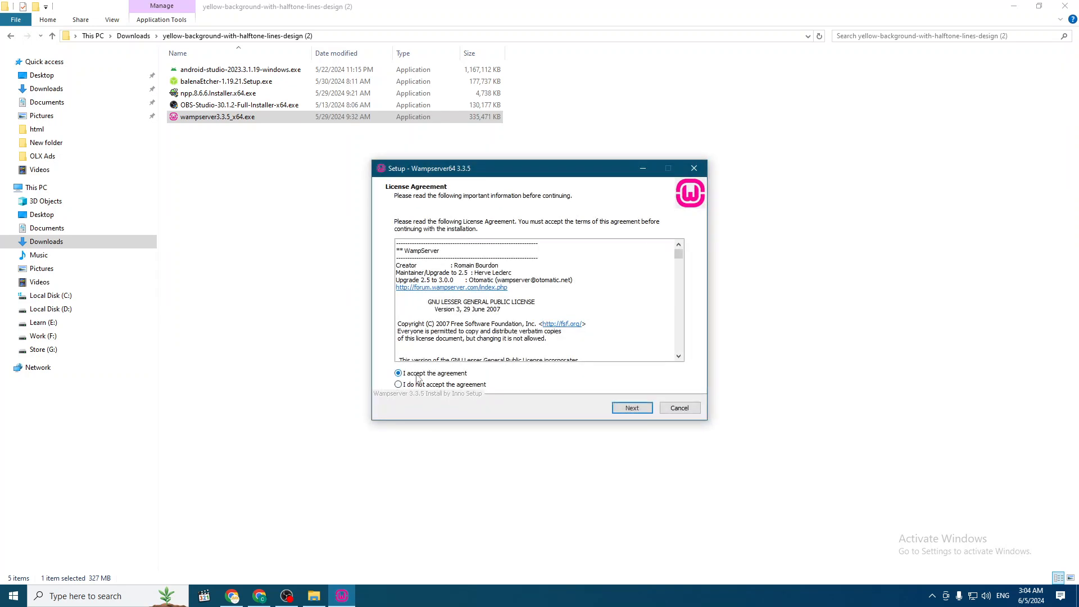
{"action": "left_click", "coordinate": [633, 408]}
{"action": "left_click", "coordinate": [634, 410]}
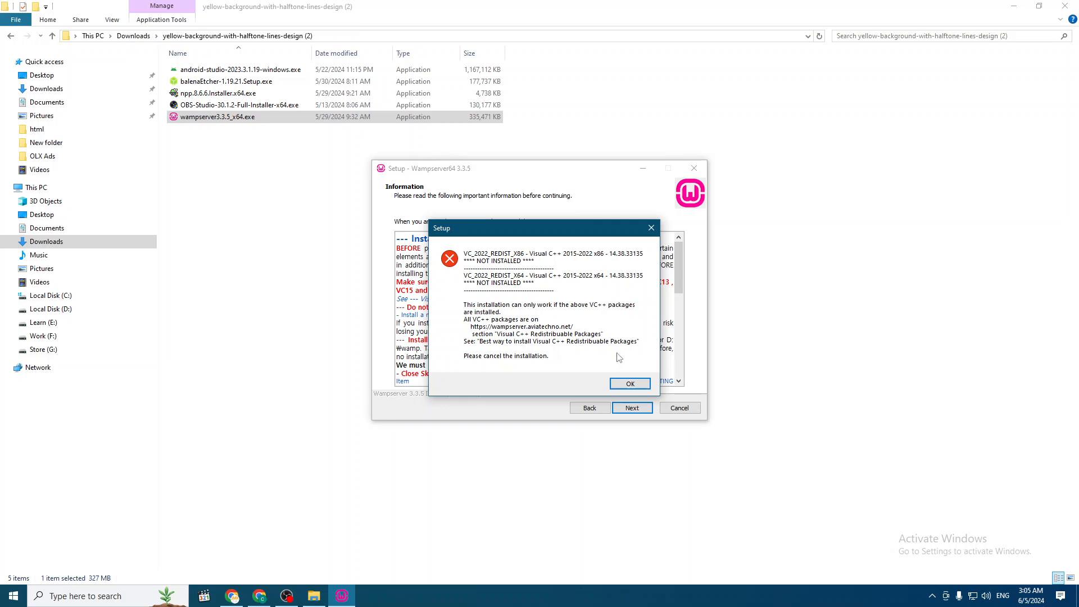
{"action": "left_click", "coordinate": [627, 384]}
{"action": "left_click", "coordinate": [663, 413]}
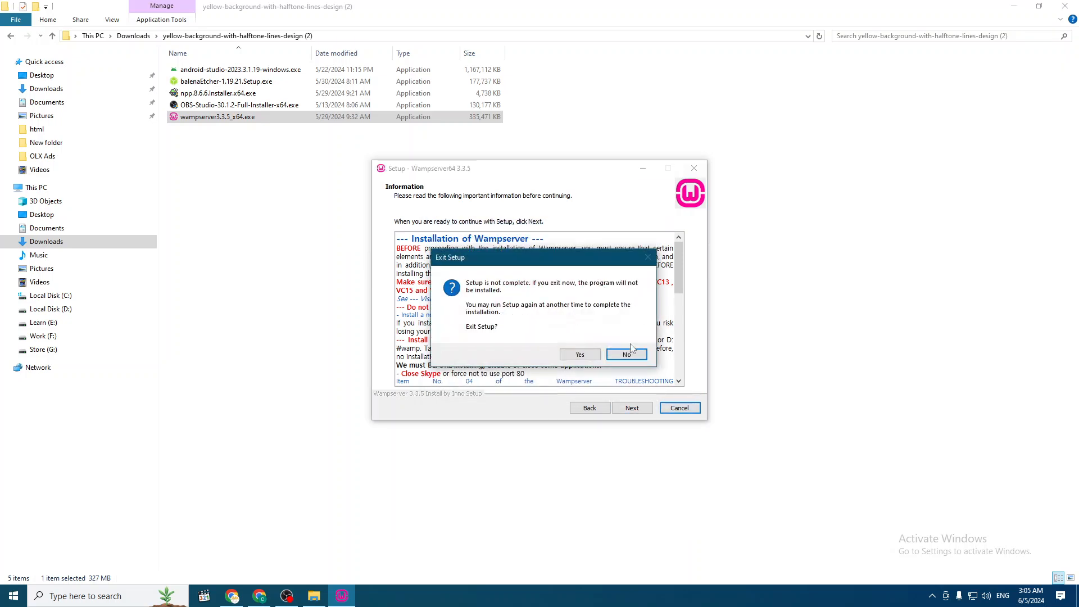
{"action": "left_click", "coordinate": [581, 357]}
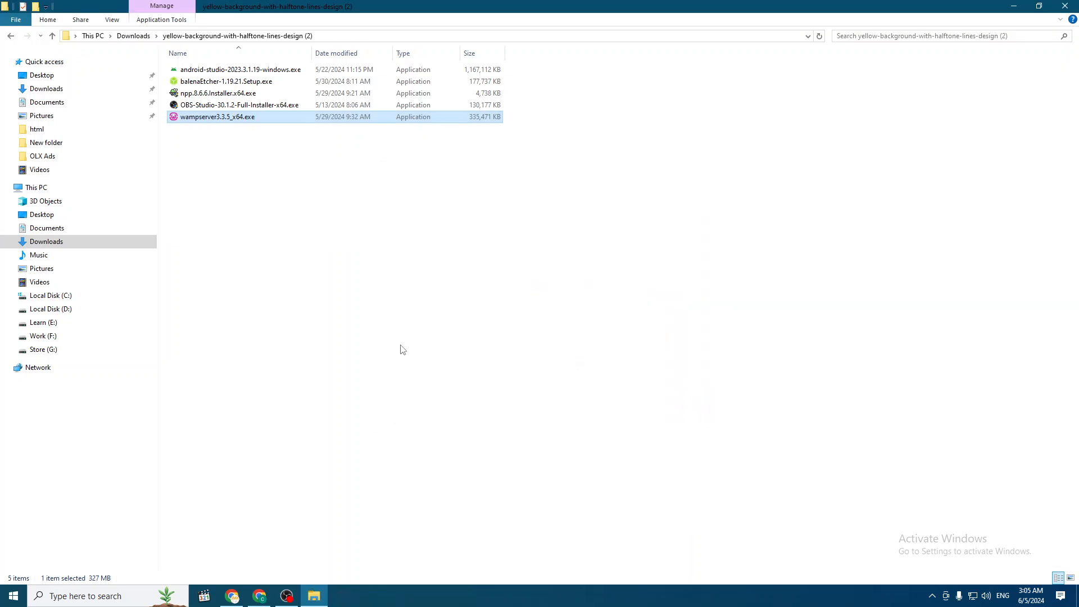
Switch to Chrome, search for "vc redist 2017 - 22" in a new tab and open the Microsoft Learn redistributable downloads page
{"action": "left_click", "coordinate": [232, 595]}
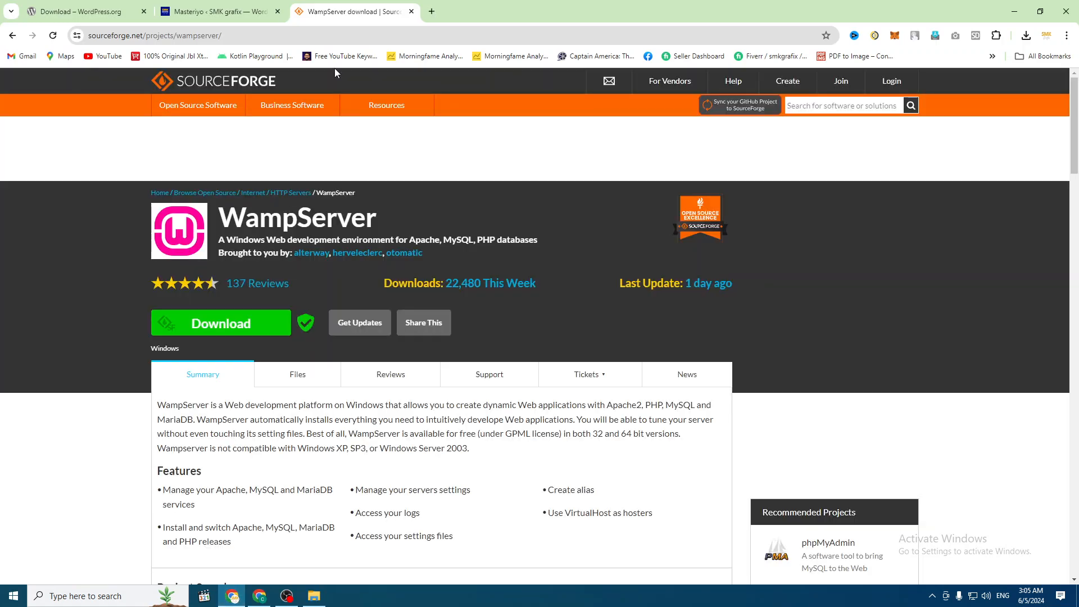
{"action": "left_click", "coordinate": [429, 11]}
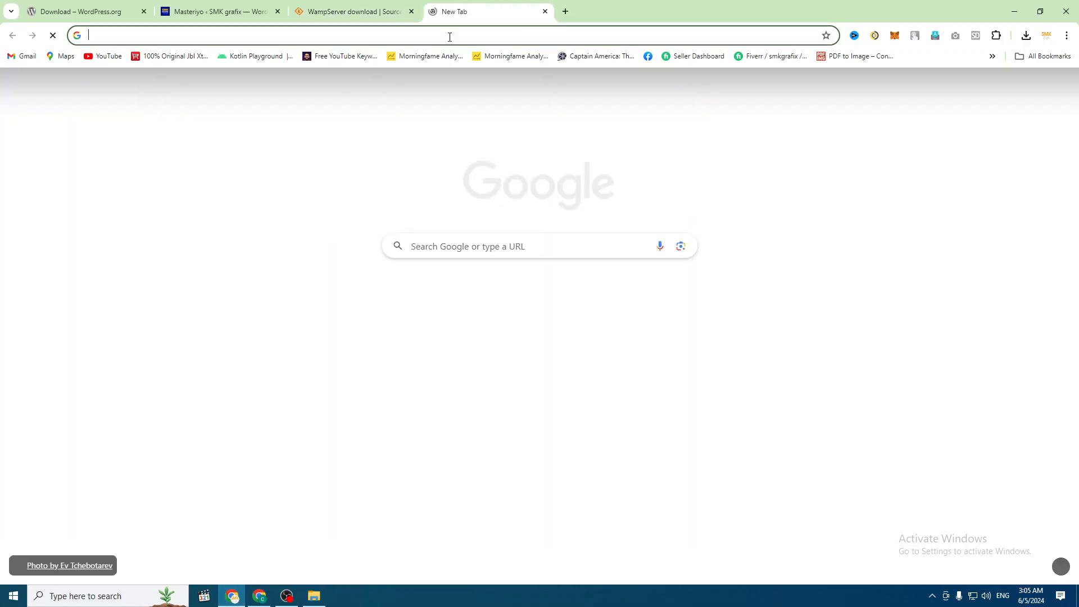
{"action": "left_click", "coordinate": [449, 37]}
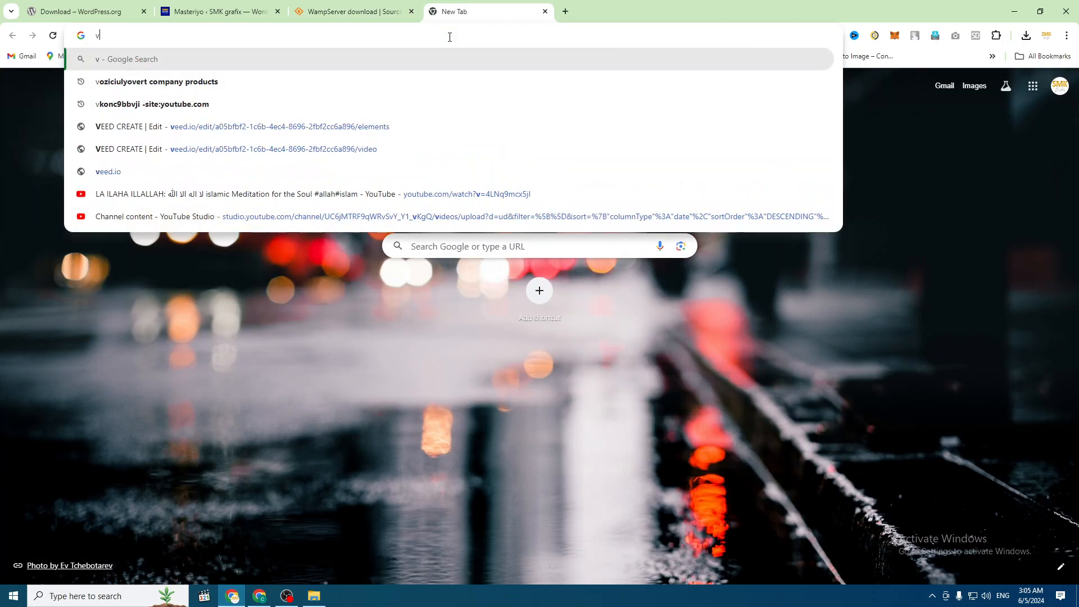
{"action": "type", "text": "vc"}
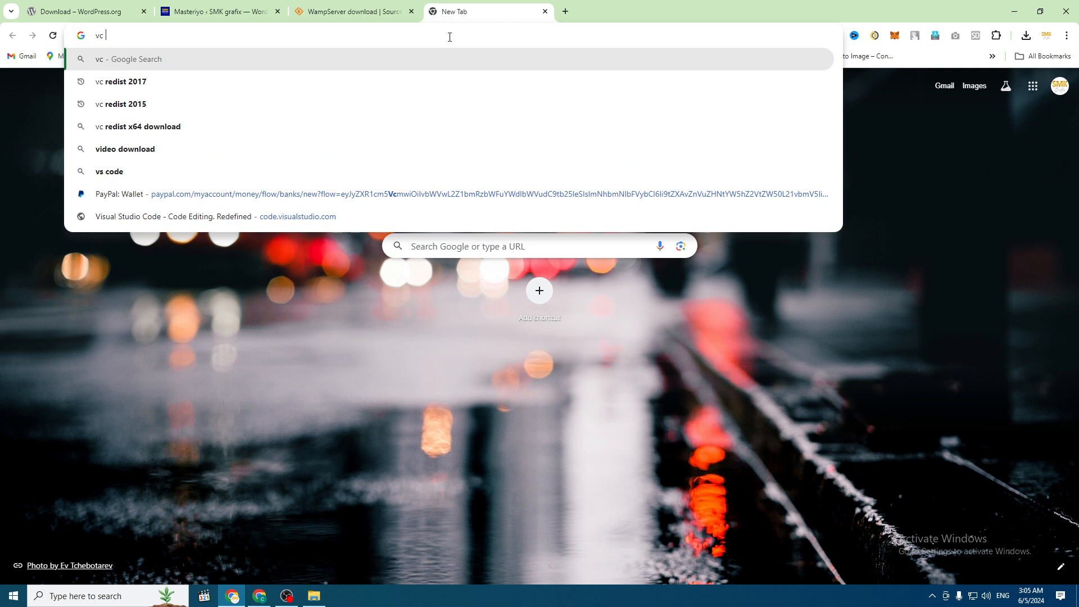
{"action": "type", "text": " redist 2017 - 22"}
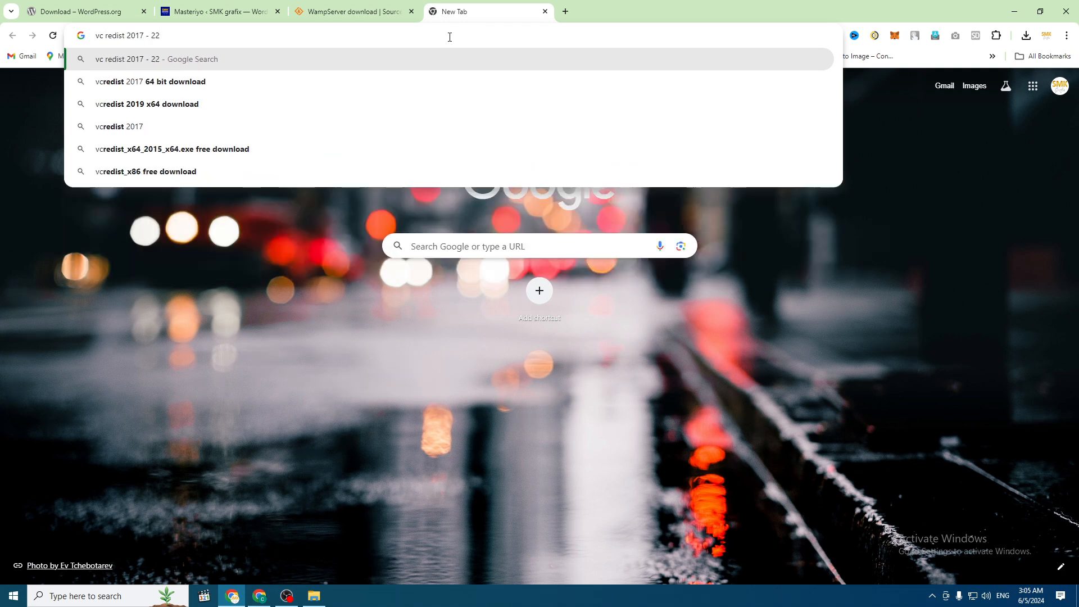
{"action": "key", "text": "Return"}
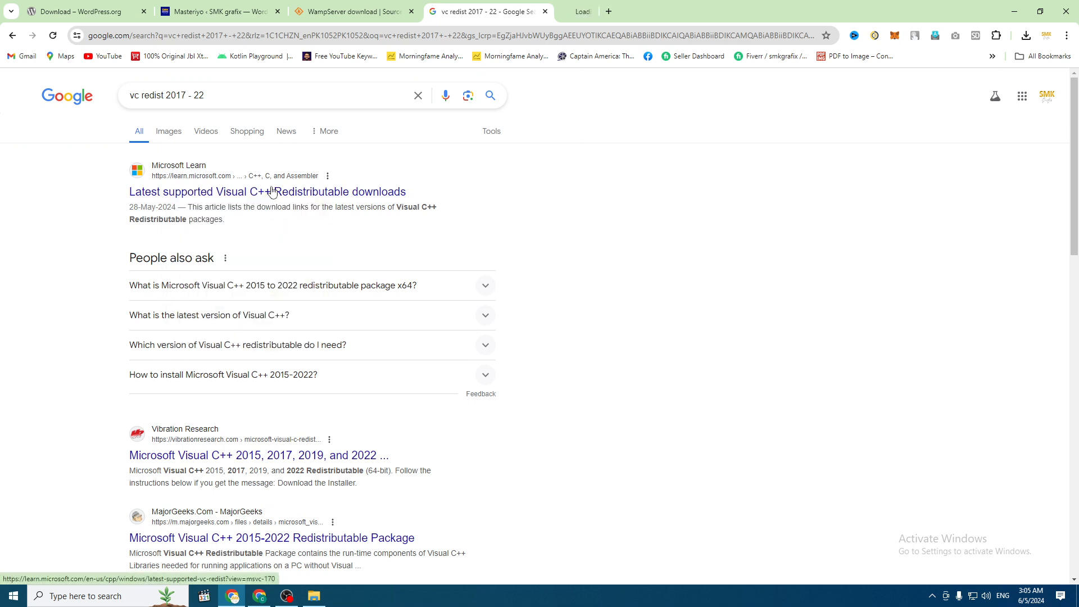
{"action": "left_click", "coordinate": [170, 195]}
Download the latest x86 and x64 Visual C++ Redistributable installers, creating the Downloads\Programs folder for them
{"action": "scroll", "coordinate": [519, 358], "scroll_direction": "down", "scroll_amount": 12}
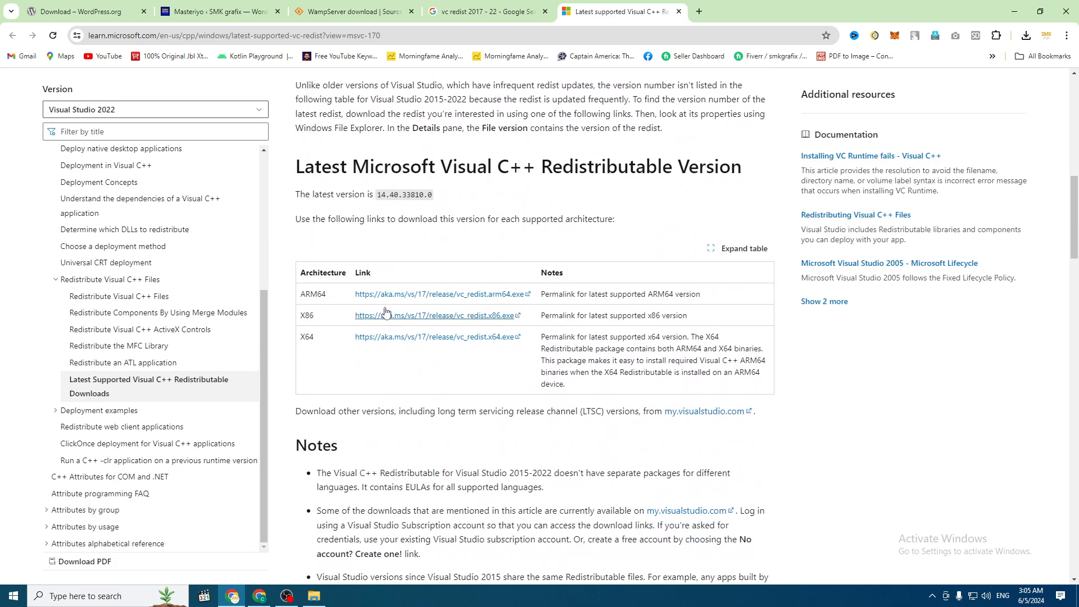
{"action": "left_click_drag", "start_coordinate": [494, 167], "coordinate": [711, 161]}
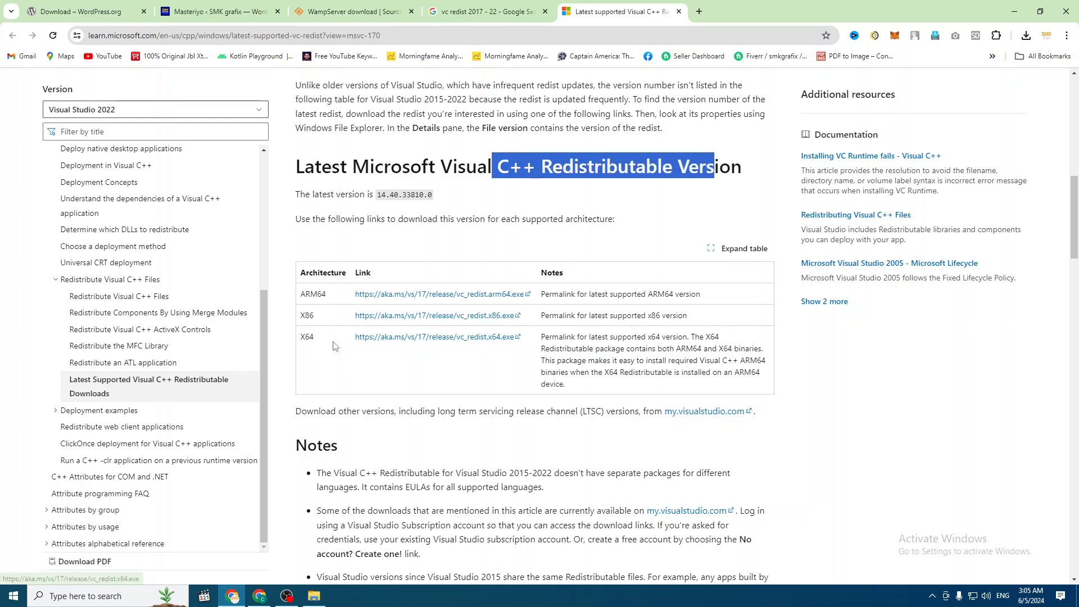
{"action": "right_click", "coordinate": [453, 318]}
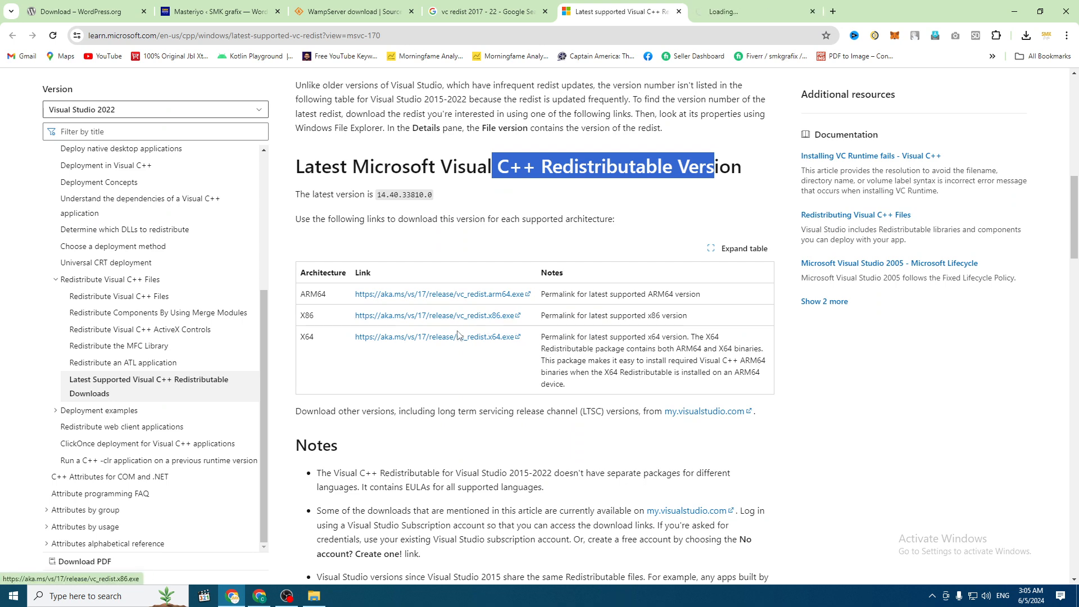
{"action": "right_click", "coordinate": [451, 336]}
{"action": "left_click", "coordinate": [505, 461]}
{"action": "left_click", "coordinate": [539, 350]}
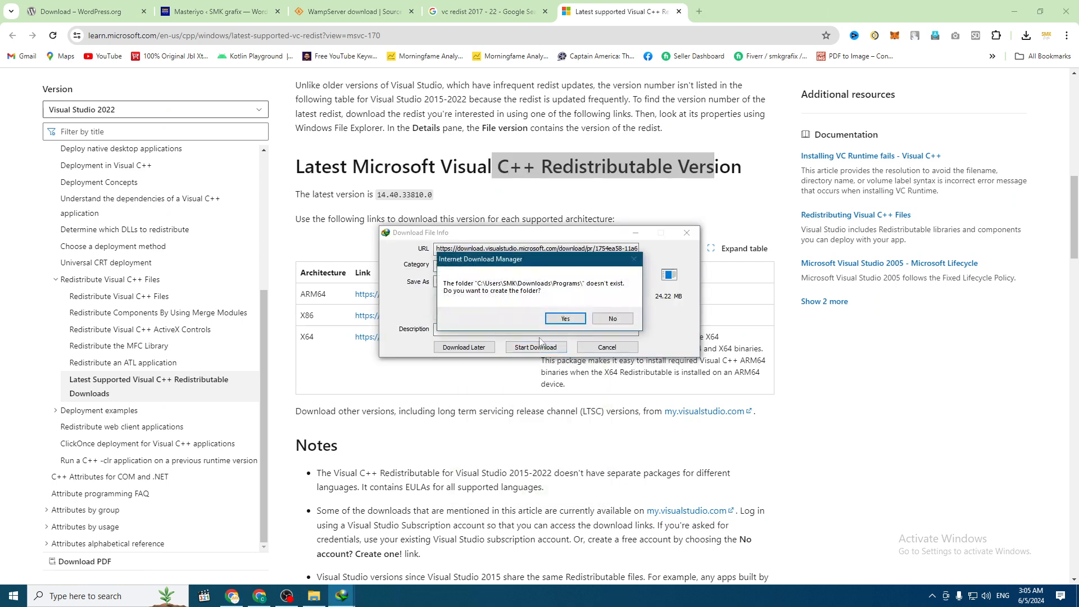
{"action": "left_click", "coordinate": [564, 319]}
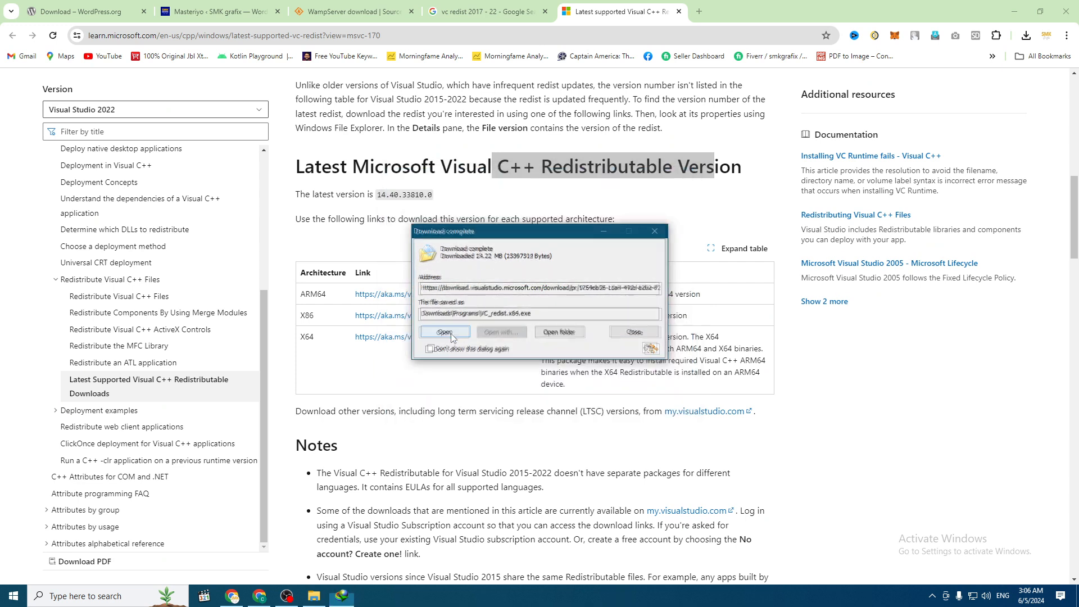
Install the Visual C++ 2015-2022 Redistributable (x64) with the license terms accepted, and close its setup without restarting the computer
{"action": "left_click", "coordinate": [444, 333]}
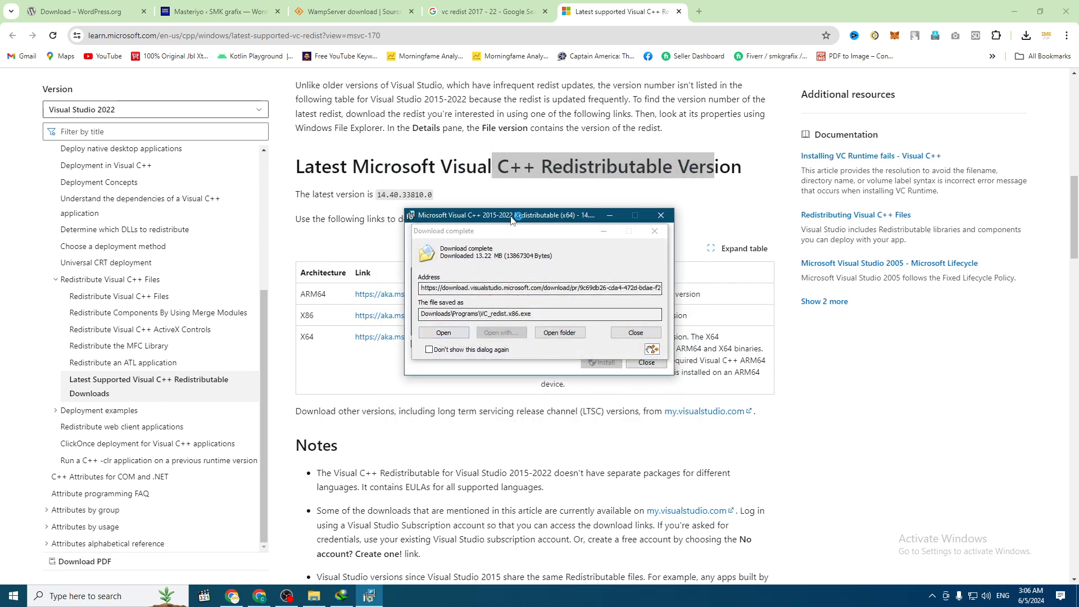
{"action": "left_click_drag", "start_coordinate": [552, 217], "coordinate": [270, 129]}
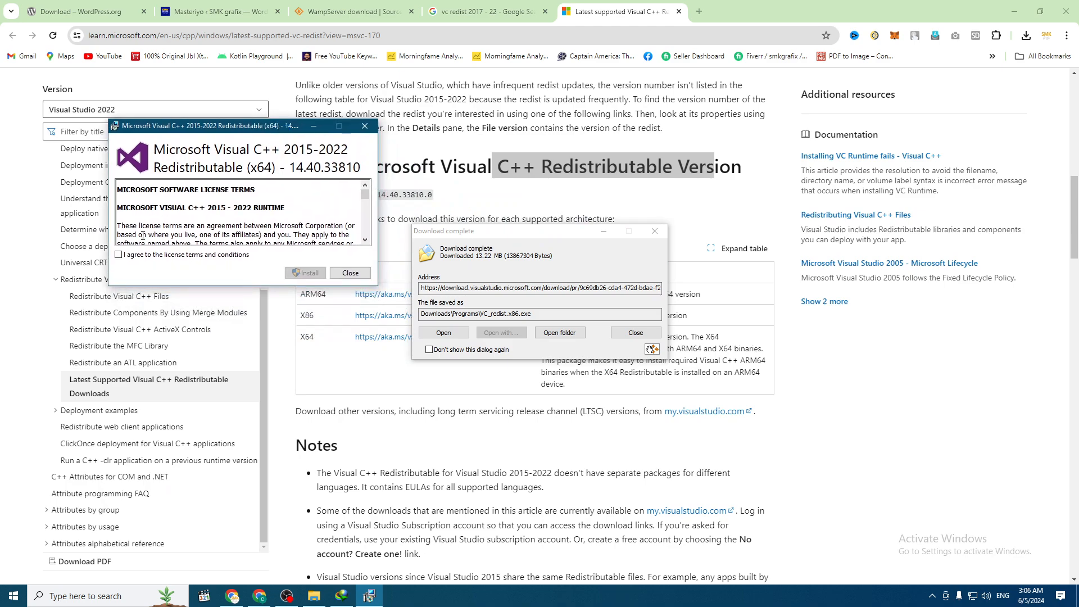
{"action": "left_click", "coordinate": [118, 254]}
{"action": "left_click", "coordinate": [305, 273]}
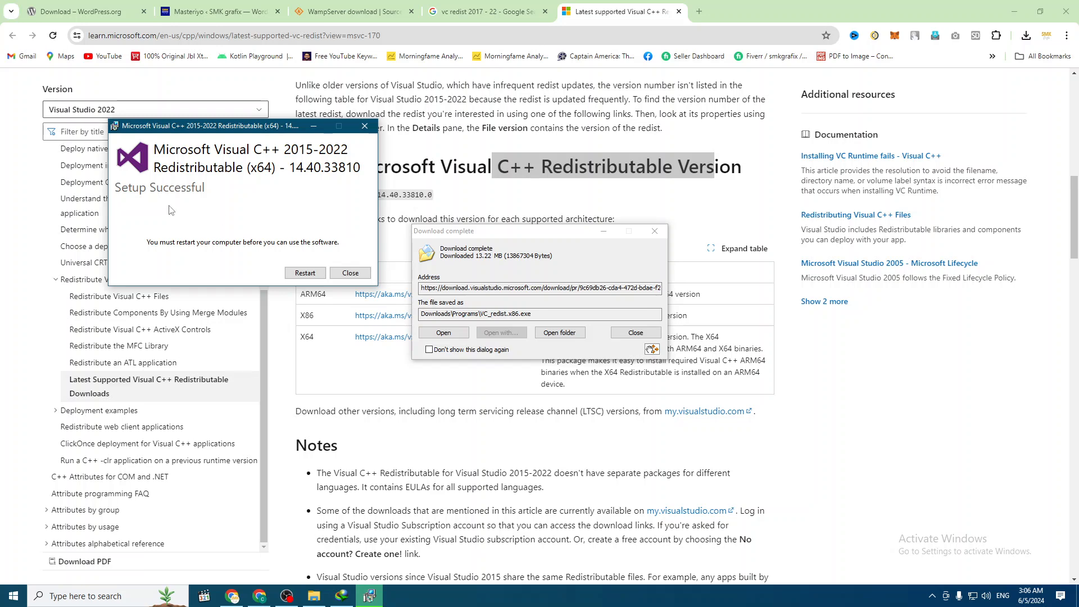
{"action": "left_click", "coordinate": [350, 273]}
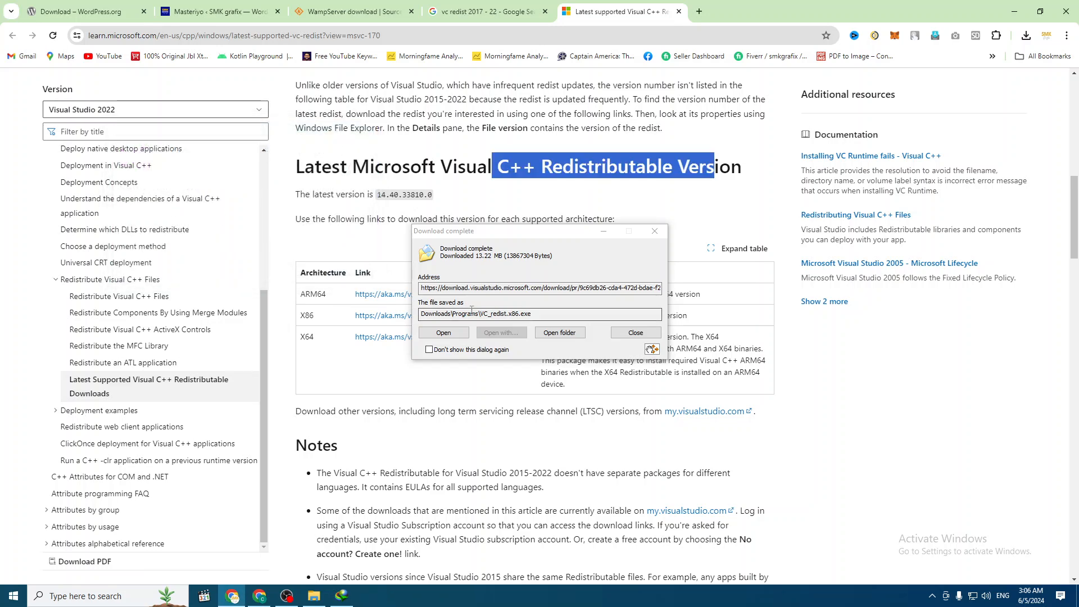
Install the Visual C++ 2015-2022 Redistributable (x86) from VC_redist.x86.exe with the license terms accepted, and close its setup
{"action": "left_click", "coordinate": [443, 332]}
{"action": "left_click", "coordinate": [415, 343]}
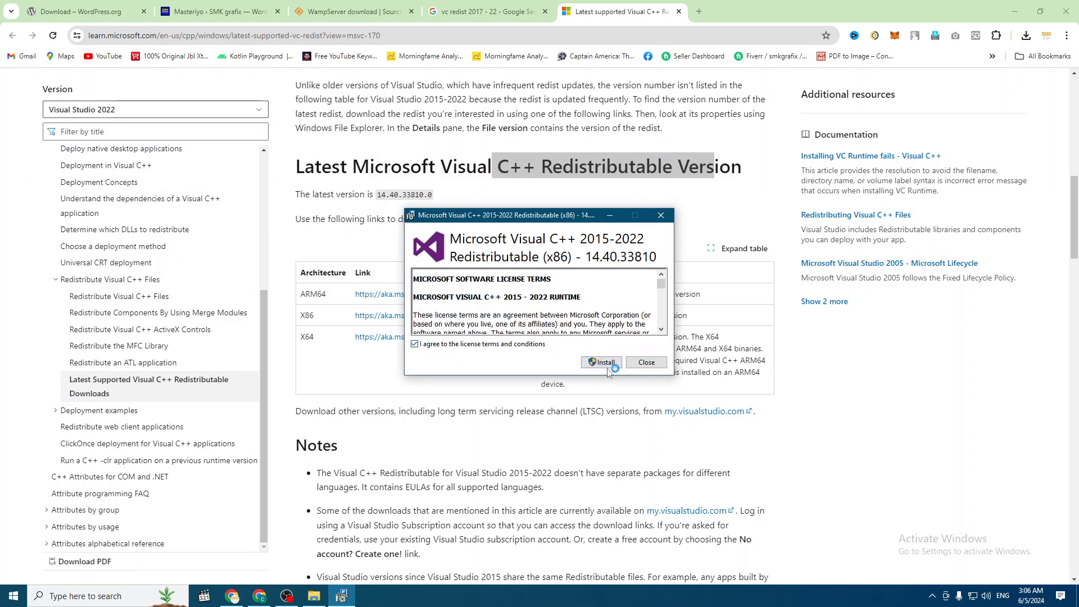
{"action": "left_click", "coordinate": [601, 361]}
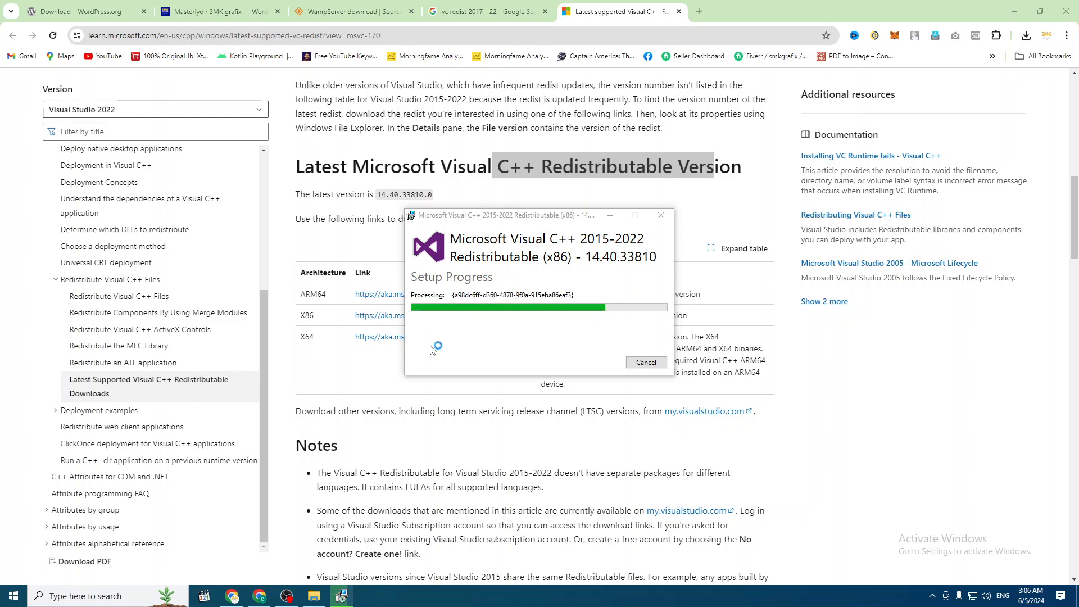
{"action": "left_click", "coordinate": [647, 365]}
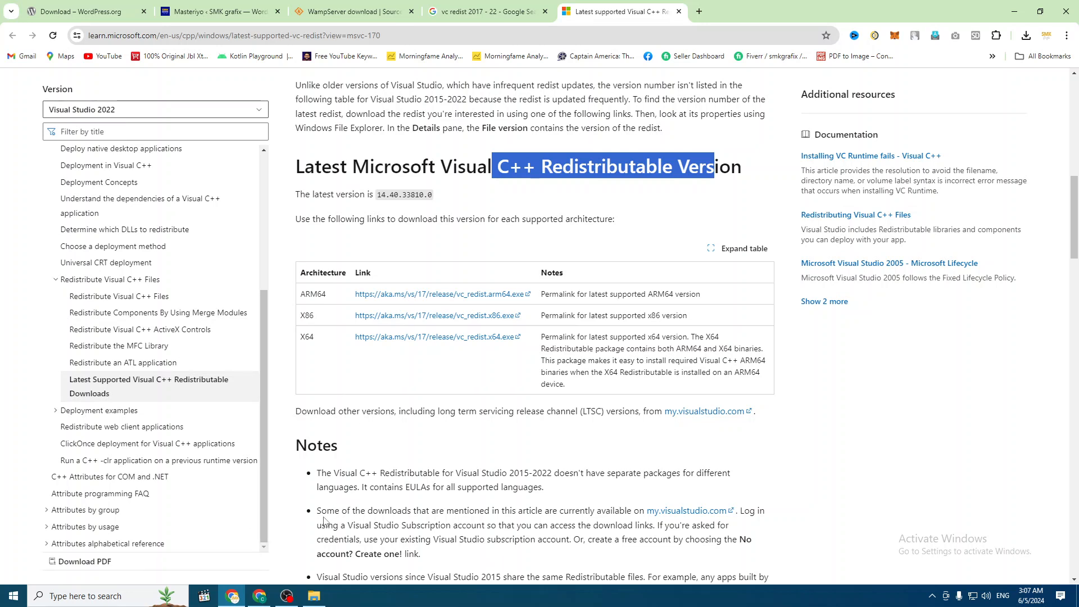
Run wampserver3.3.5_x64.exe from File Explorer in English, accept the license agreement and install into c:\wamp64
{"action": "left_click", "coordinate": [314, 596]}
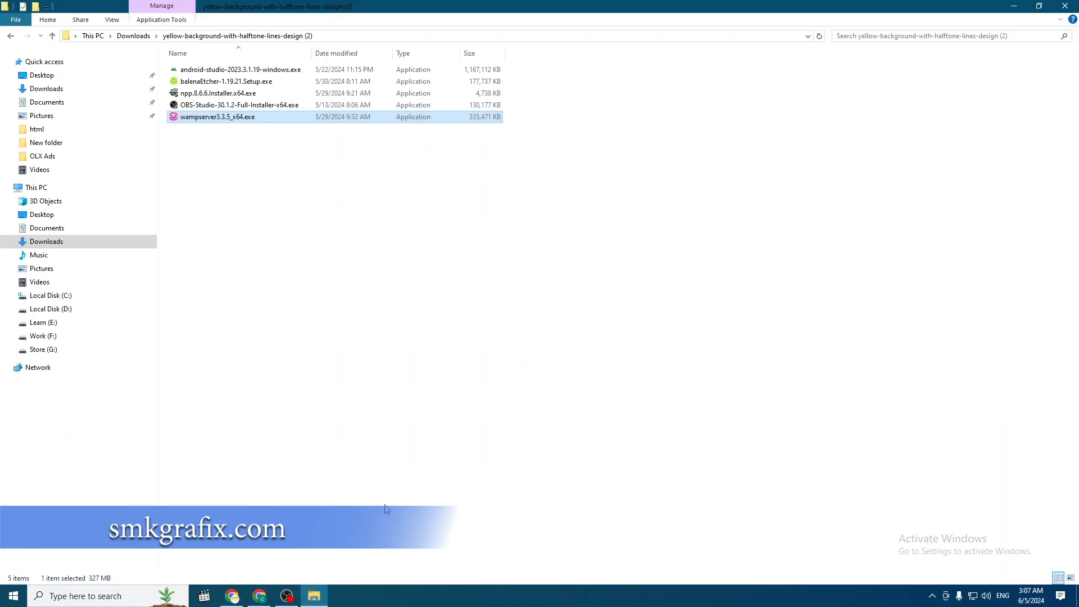
{"action": "double_click", "coordinate": [206, 116]}
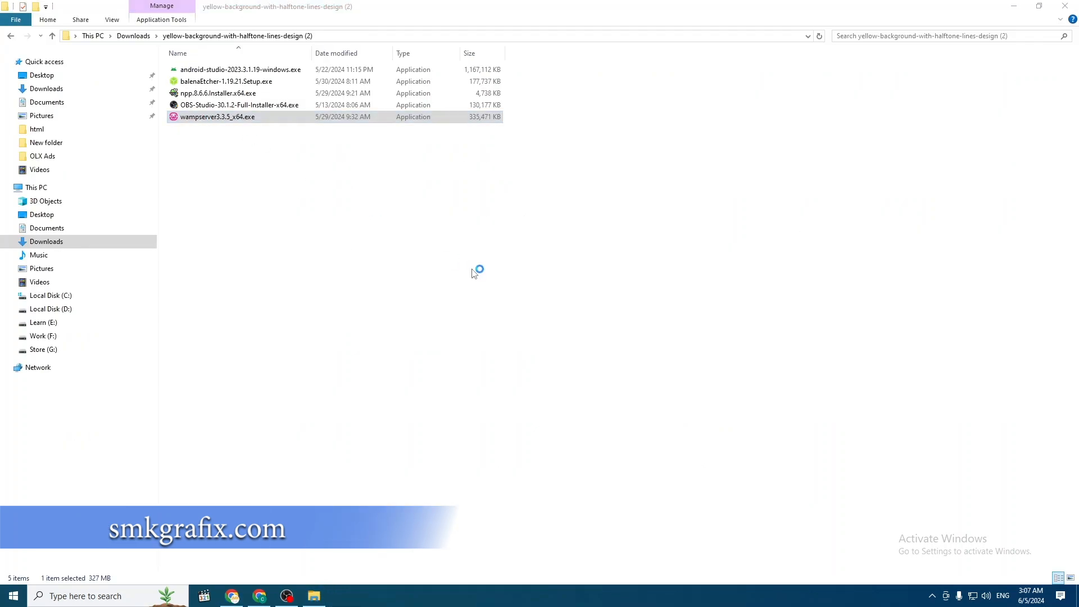
{"action": "left_click", "coordinate": [423, 373]}
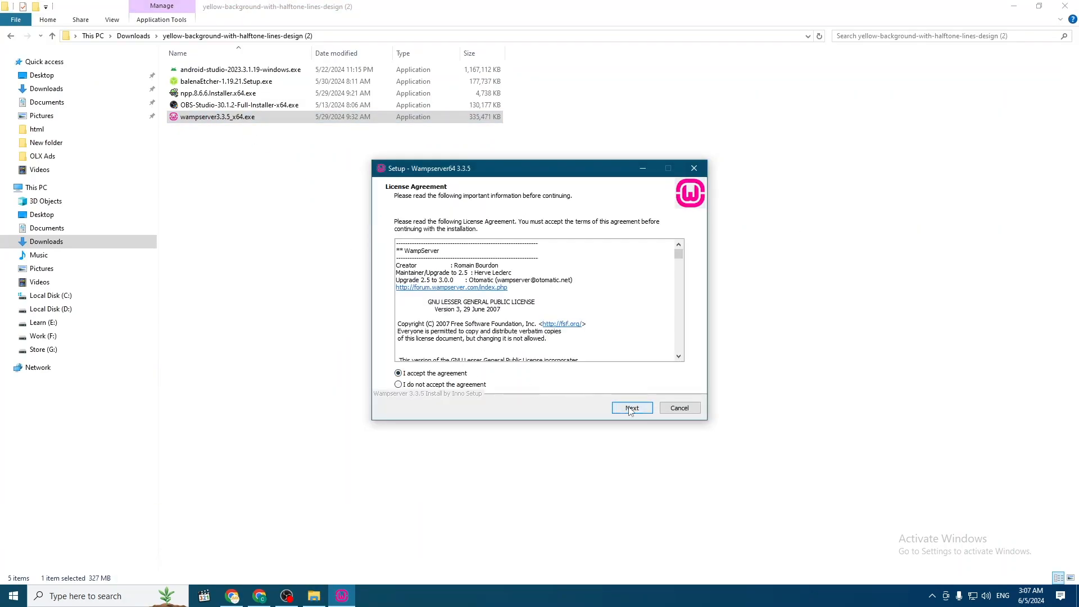
{"action": "left_click", "coordinate": [631, 409]}
{"action": "left_click", "coordinate": [631, 409]}
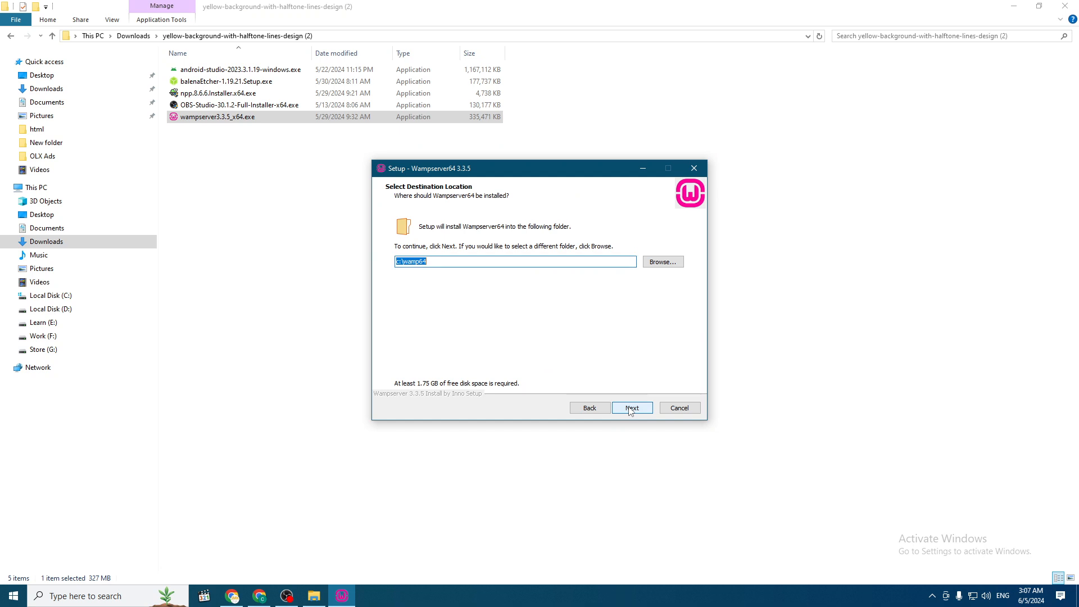
{"action": "left_click", "coordinate": [630, 409]}
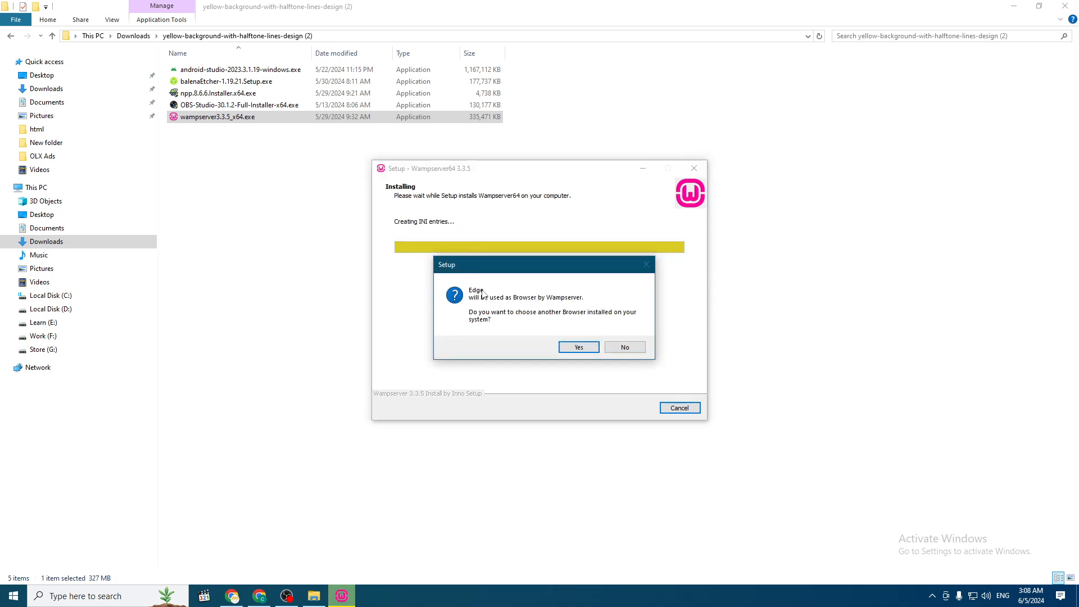
Keep Edge as Wampserver's browser and Notepad as its text editor, and finish the setup wizard
{"action": "left_click", "coordinate": [624, 348]}
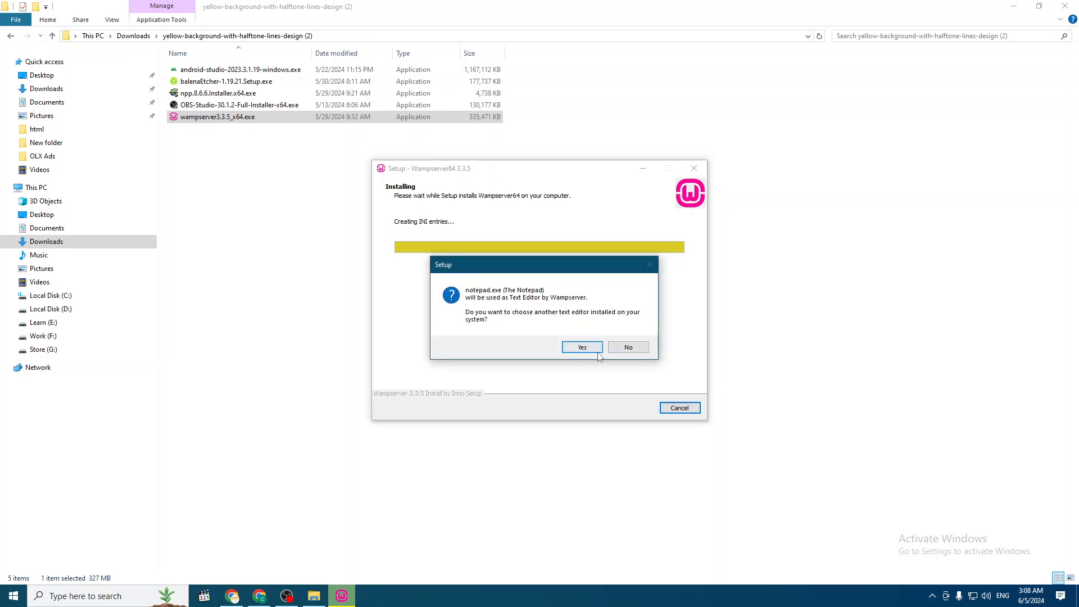
{"action": "left_click", "coordinate": [623, 352]}
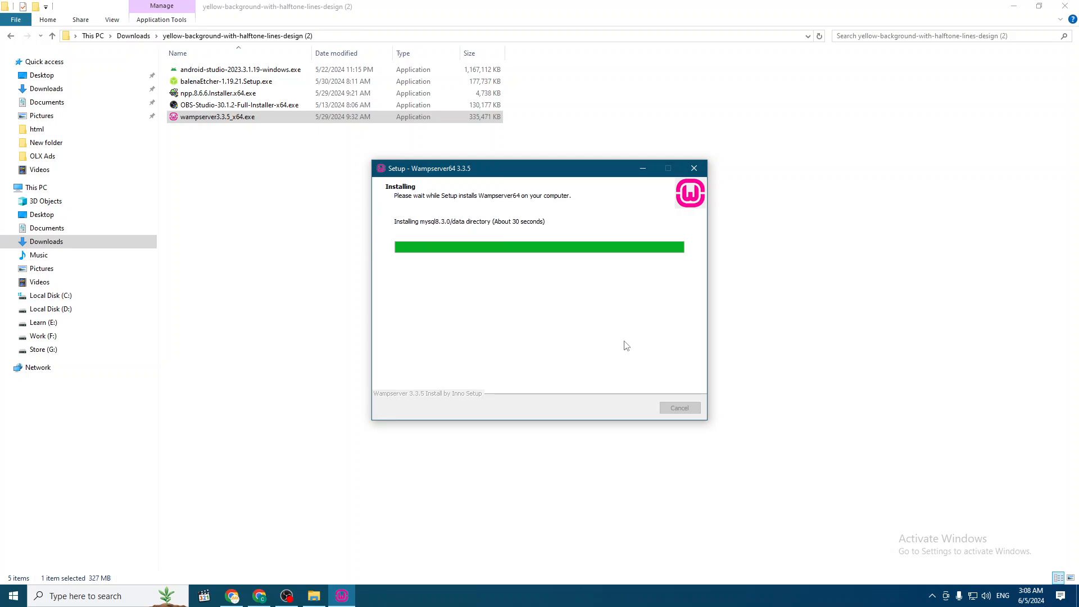
{"action": "left_click", "coordinate": [641, 408]}
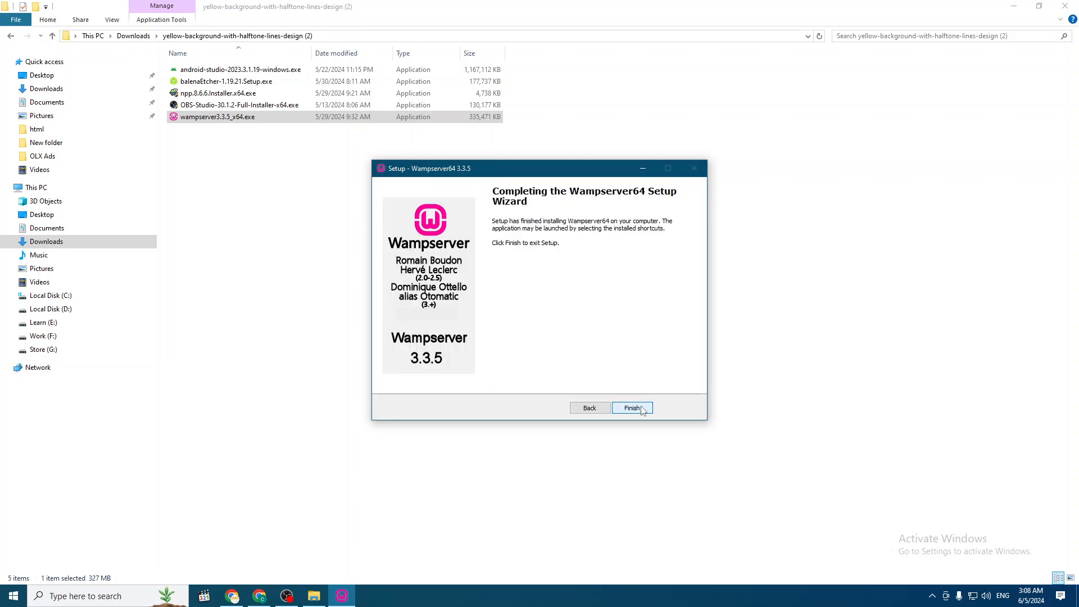
{"action": "left_click", "coordinate": [632, 408]}
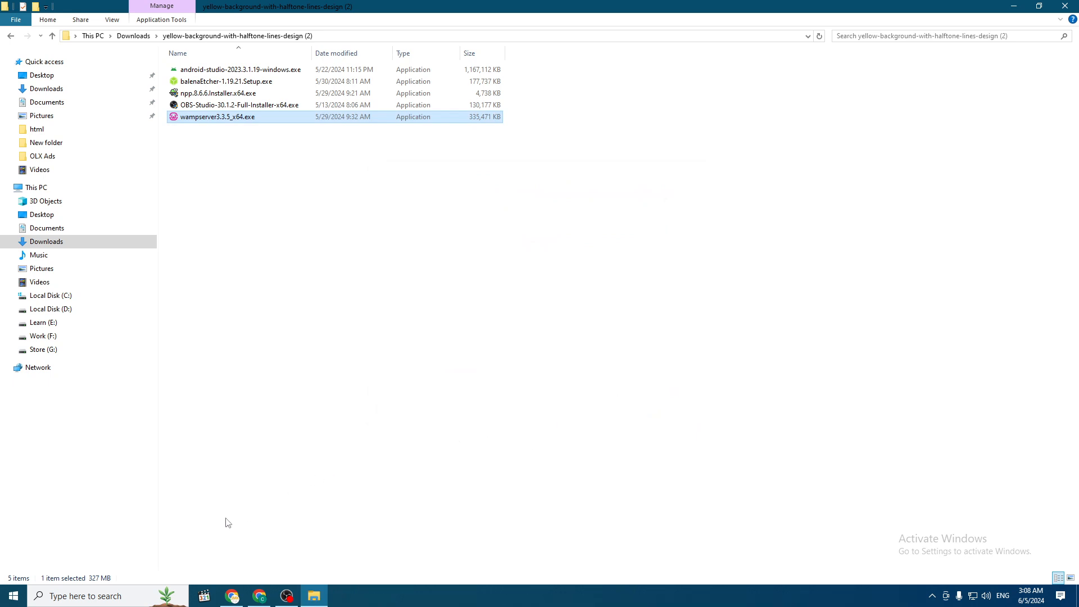
Search Windows for "wamp" and launch the Wampserver64 app
{"action": "left_click", "coordinate": [83, 596]}
{"action": "type", "text": "wamp"}
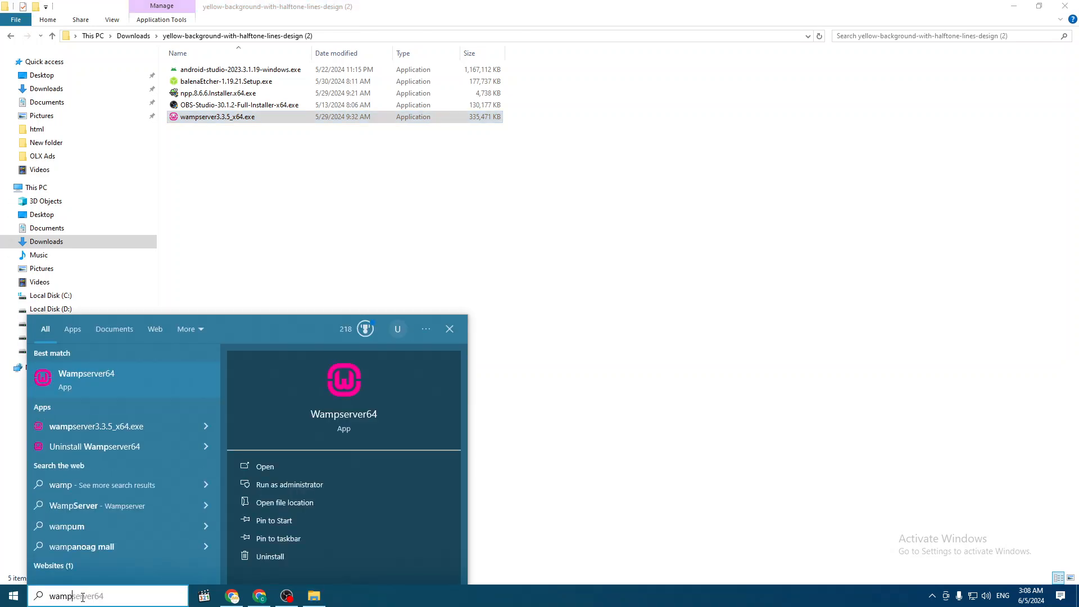
{"action": "key", "text": "Return"}
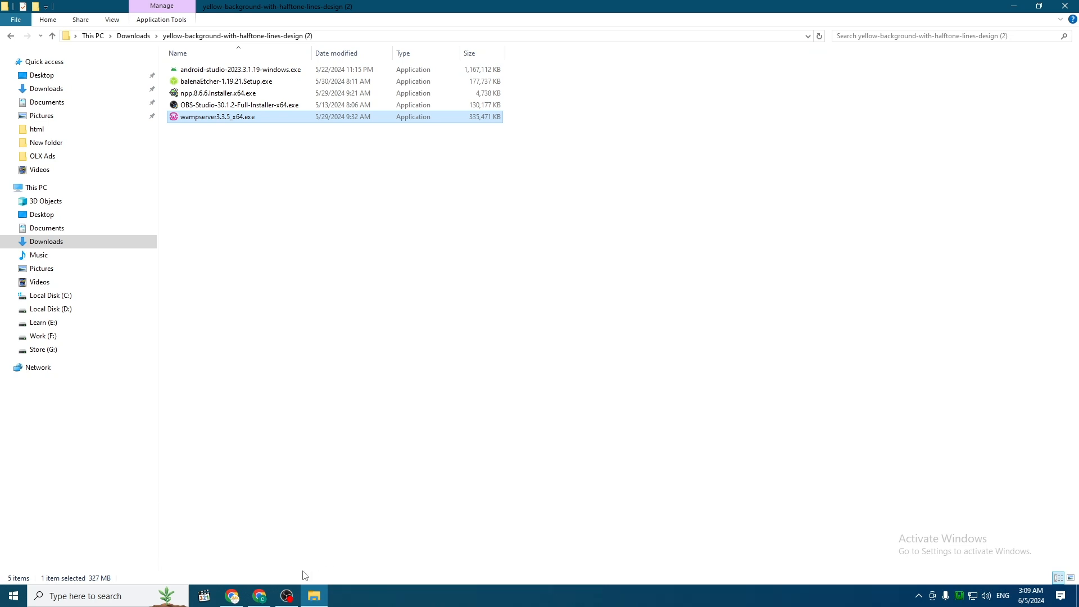
Switch to Chrome and open localhost in a new tab to load the Wampserver homepage
{"action": "left_click", "coordinate": [239, 556]}
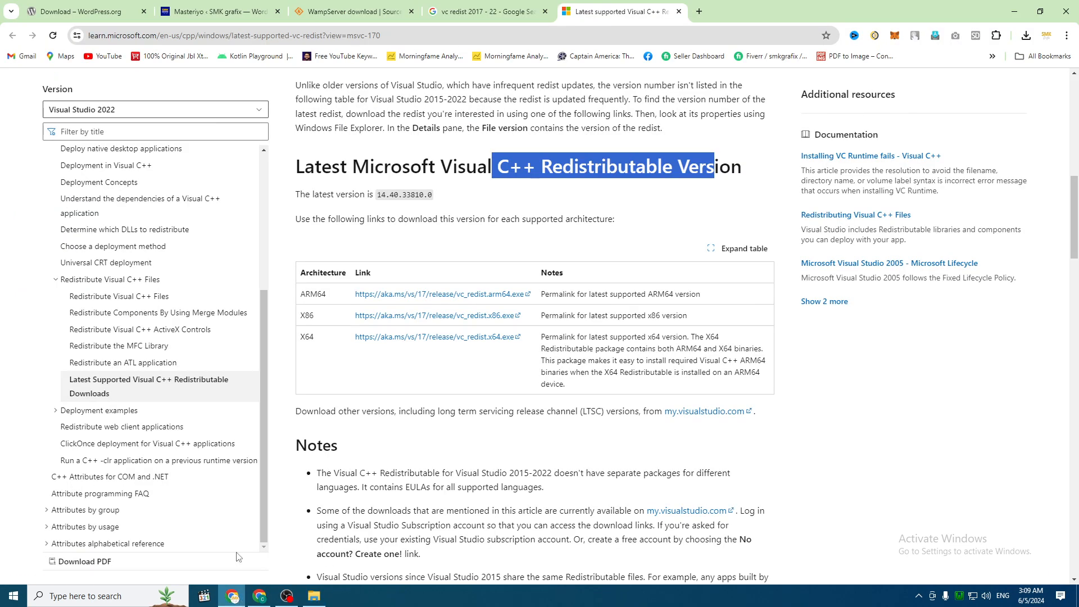
{"action": "left_click", "coordinate": [700, 11]}
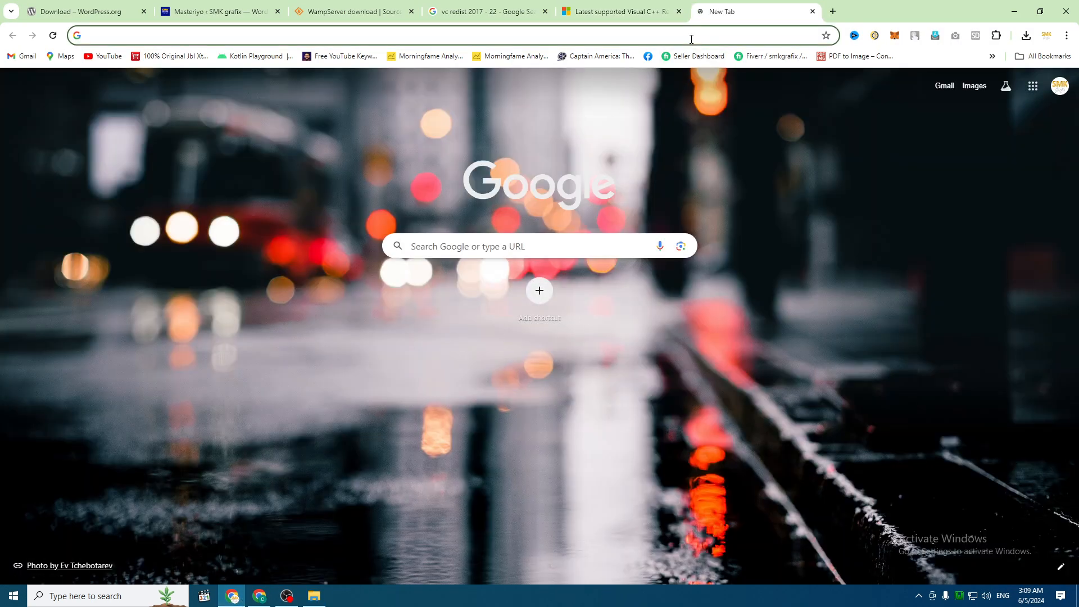
{"action": "type", "text": "loca"}
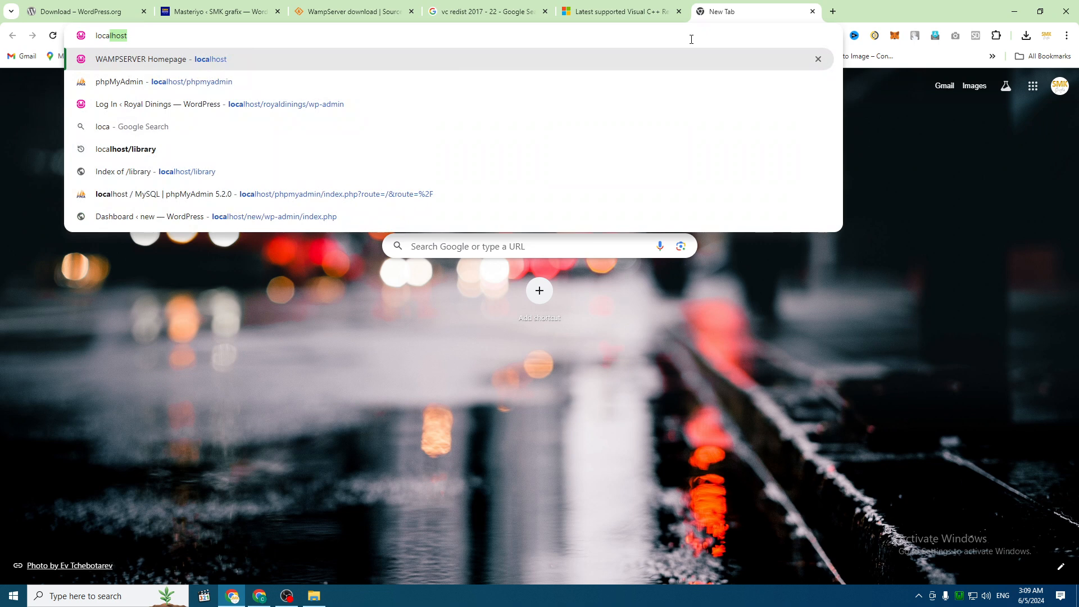
{"action": "type", "text": "lhost"}
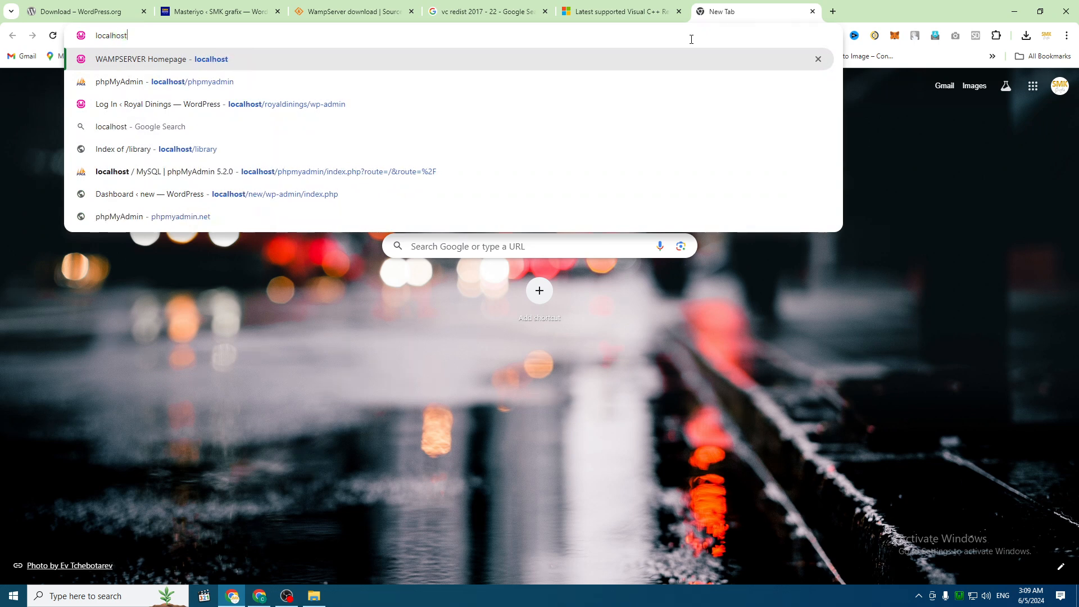
{"action": "key", "text": "Return"}
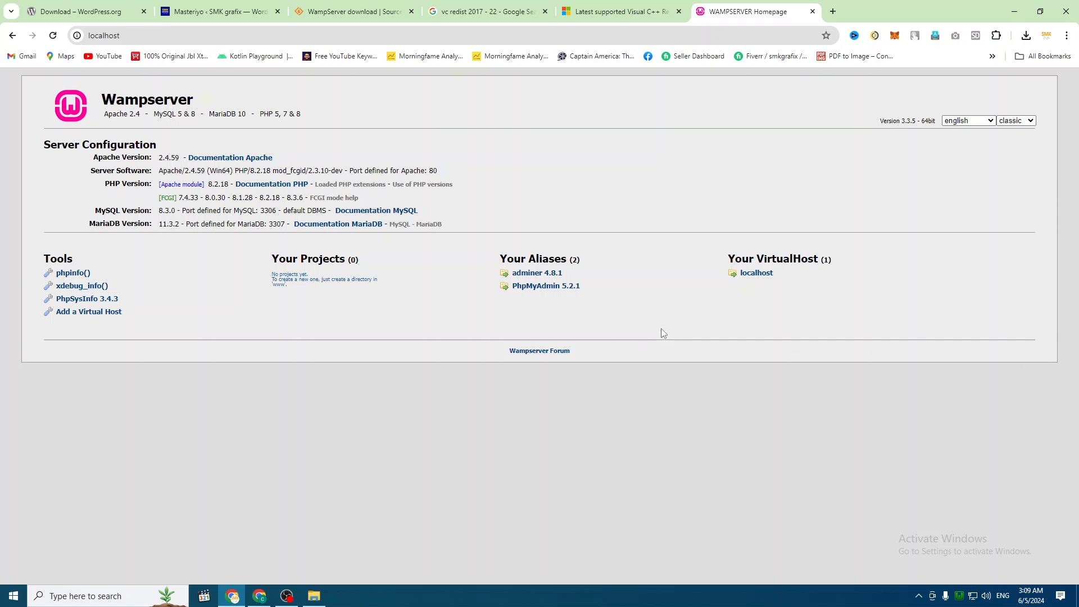
Examine the running Wampserver's control menu, including its MySQL and MariaDB options, and close it
{"action": "left_click", "coordinate": [959, 595]}
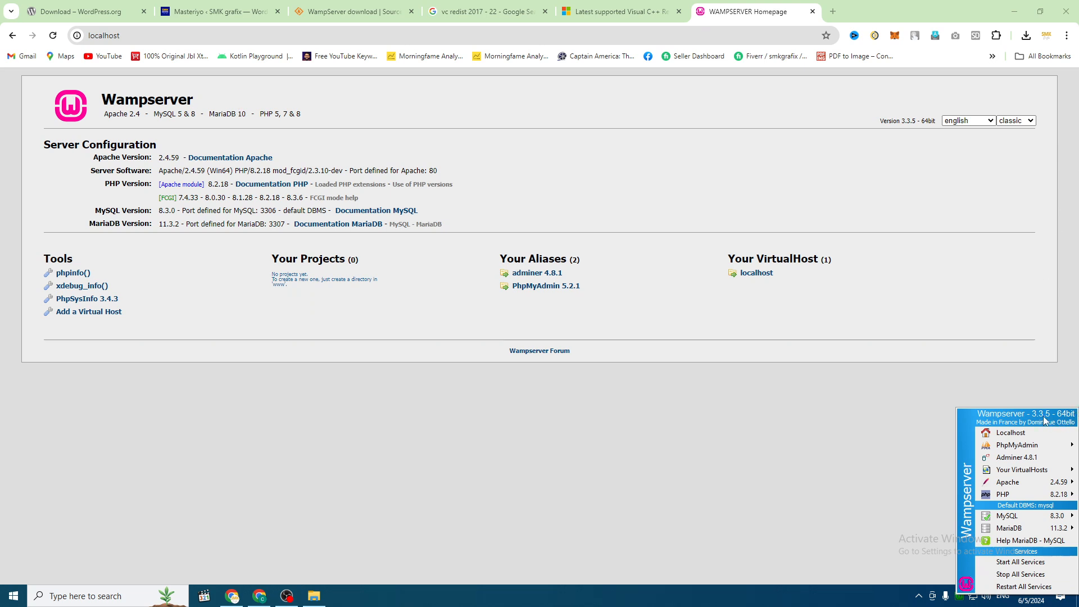
{"action": "mouse_move", "coordinate": [1066, 447]}
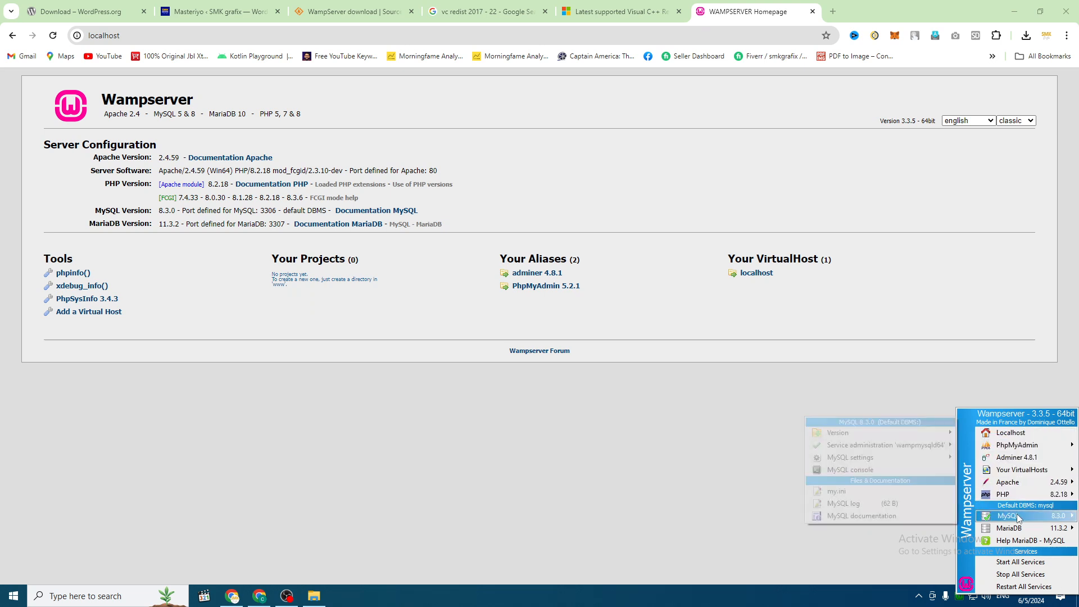
{"action": "mouse_move", "coordinate": [1018, 530]}
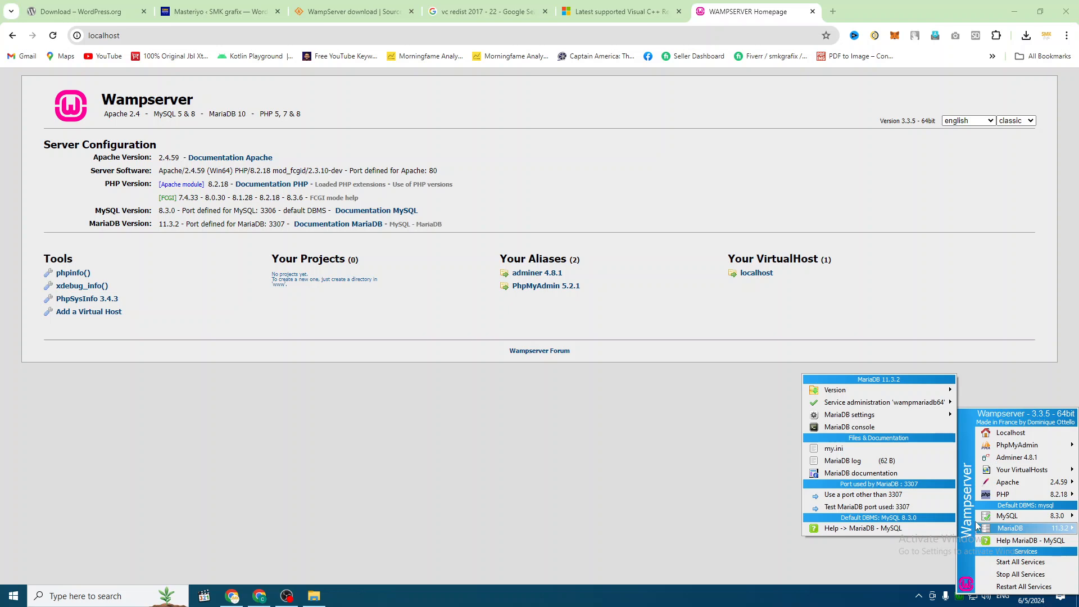
{"action": "left_click", "coordinate": [916, 503]}
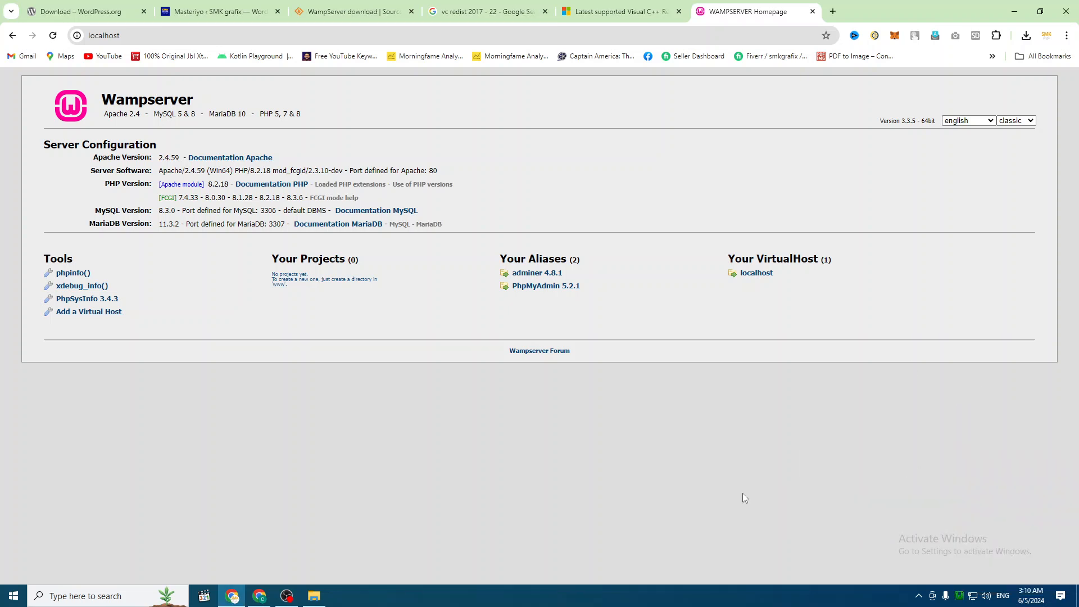